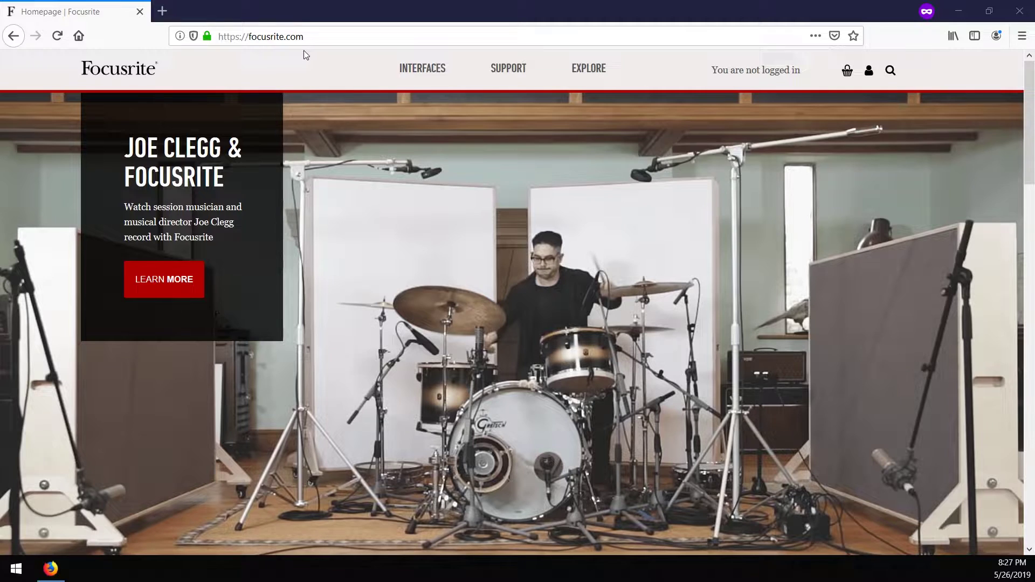
Open the Focusrite customer portal Downloads page from the site's Support menu
mouse_move(526, 71)
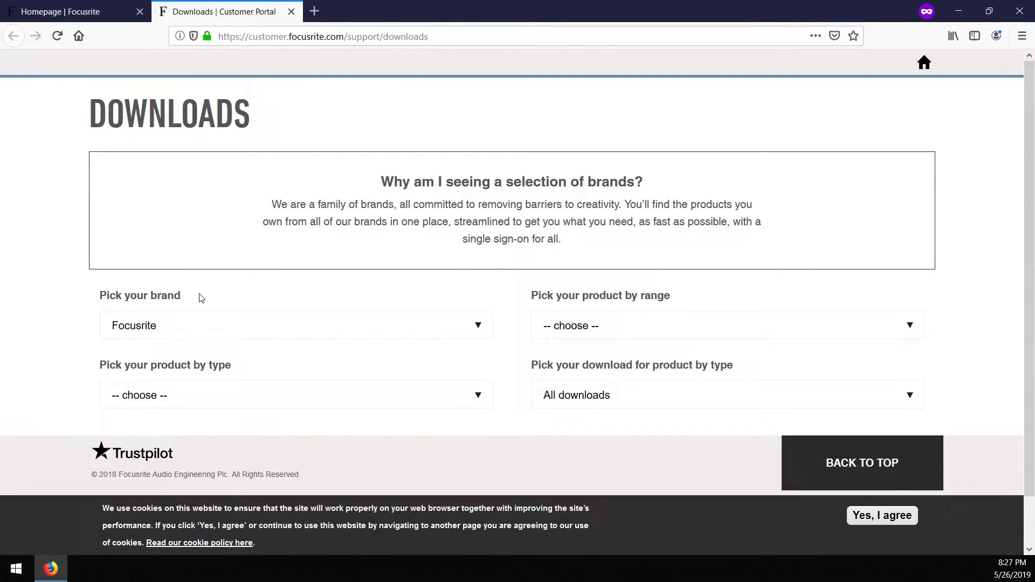
Choose Scarlett 2i2 in the 'Pick your product by type' list on the Downloads page
scroll(200, 299, down, 2)
click(167, 340)
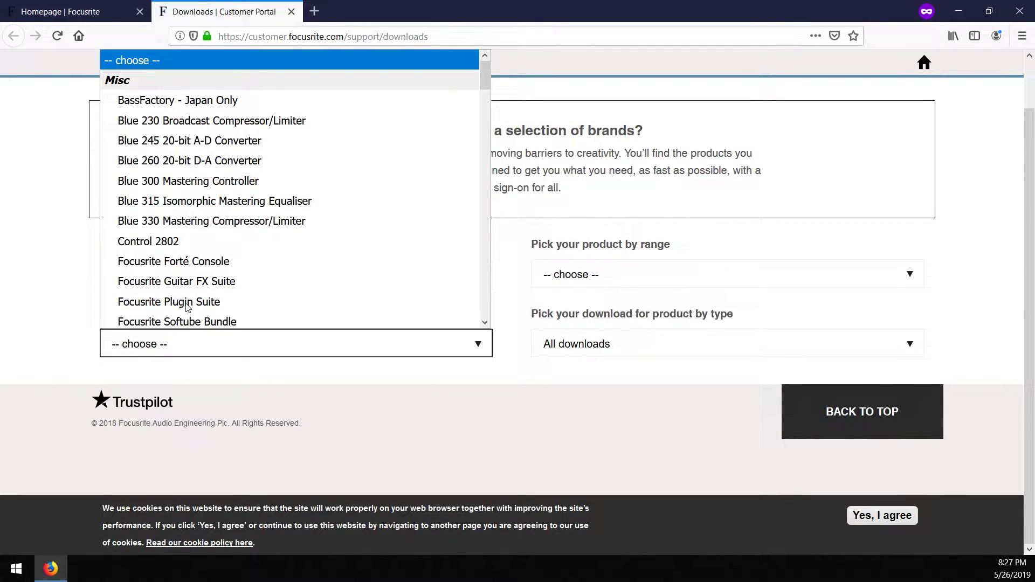
drag(485, 69, 496, 274)
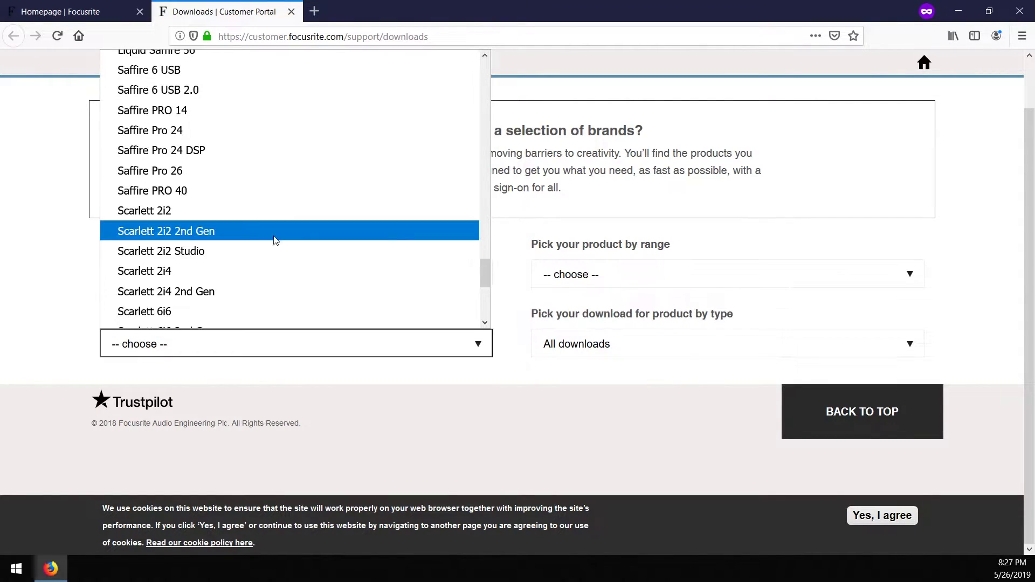
click(163, 211)
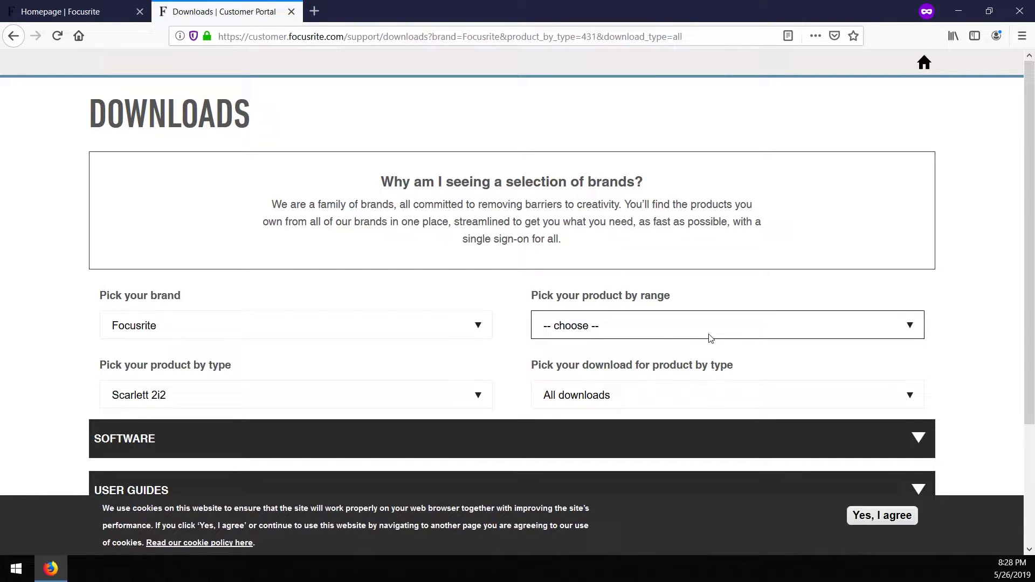
Browse the product-by-range list and close it without choosing a range
click(650, 338)
scroll(757, 226, down, 8)
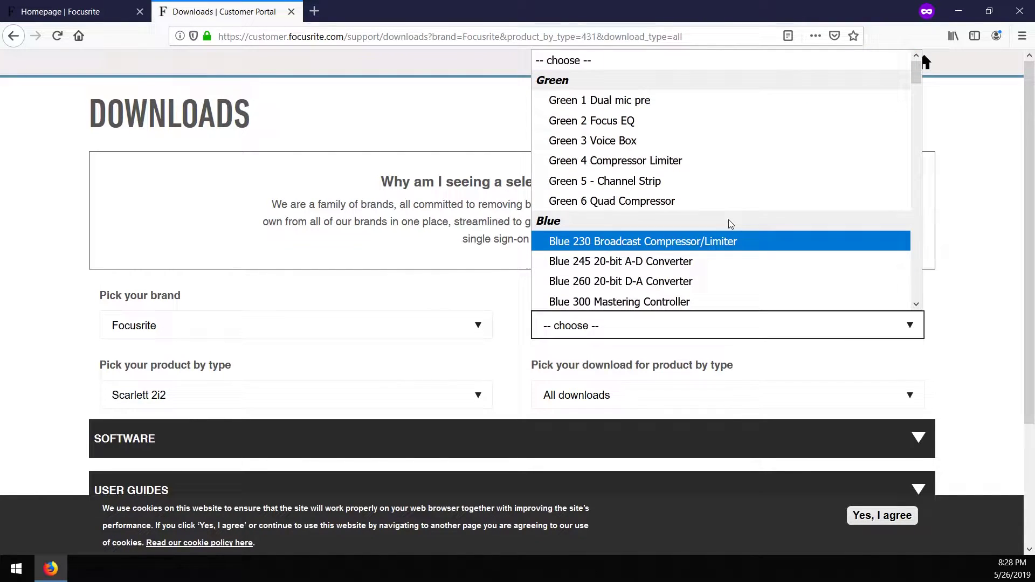
scroll(758, 226, down, 15)
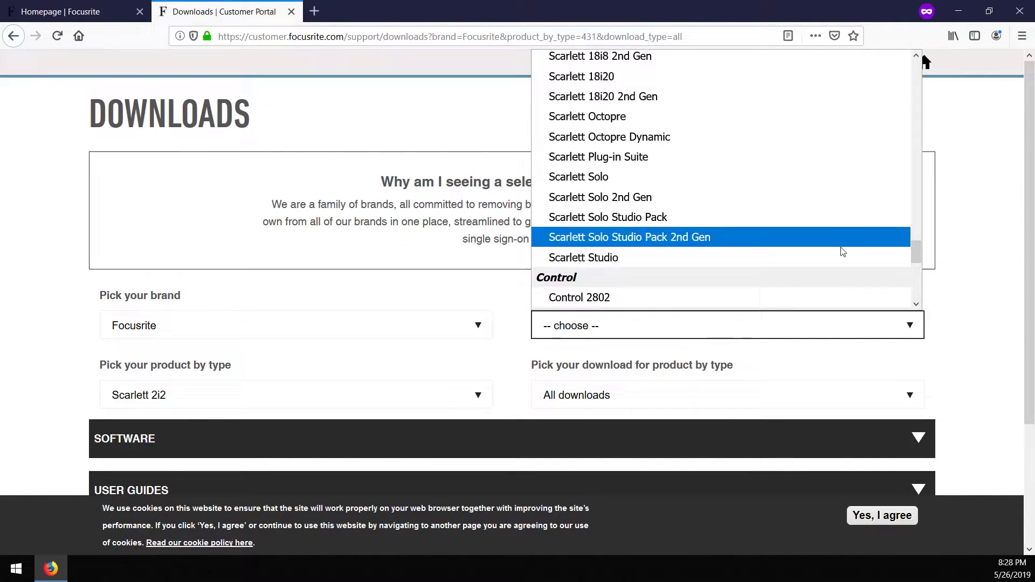
scroll(845, 243, down, 3)
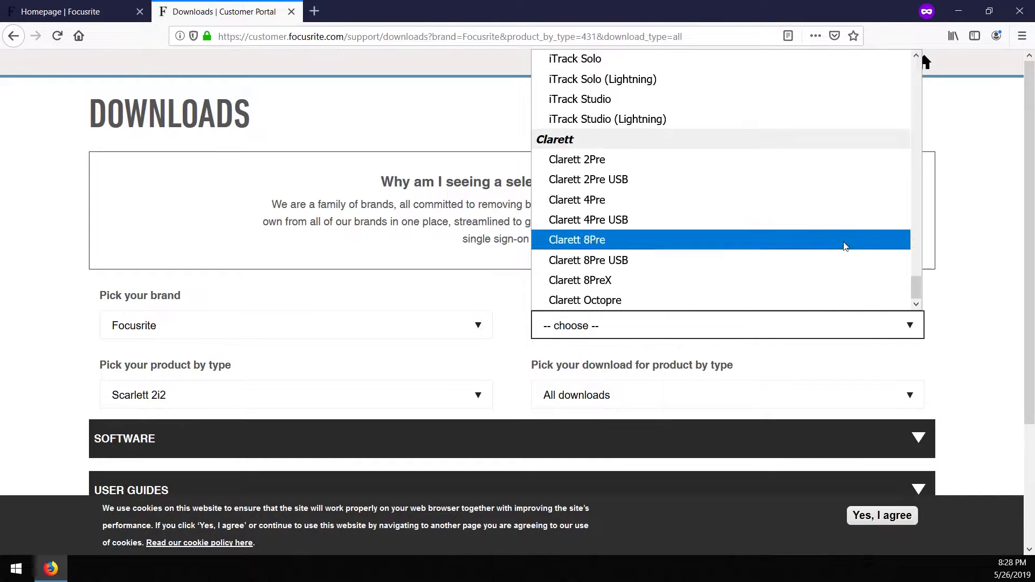
click(998, 353)
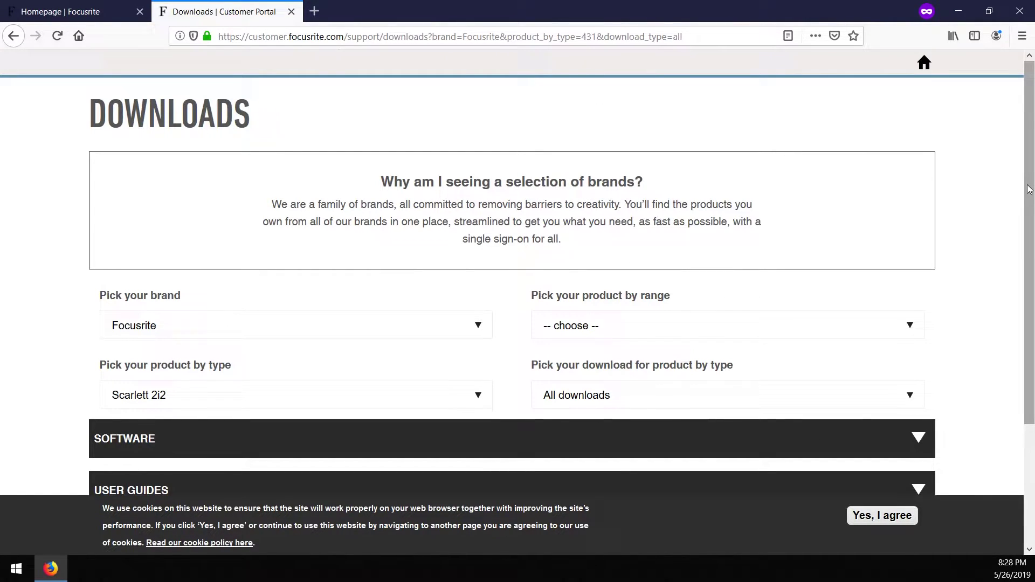
Expand the Software section to show the Focusrite USB ASIO Driver 4.36.5 downloads
scroll(1033, 210, down, 1)
scroll(1033, 211, down, 3)
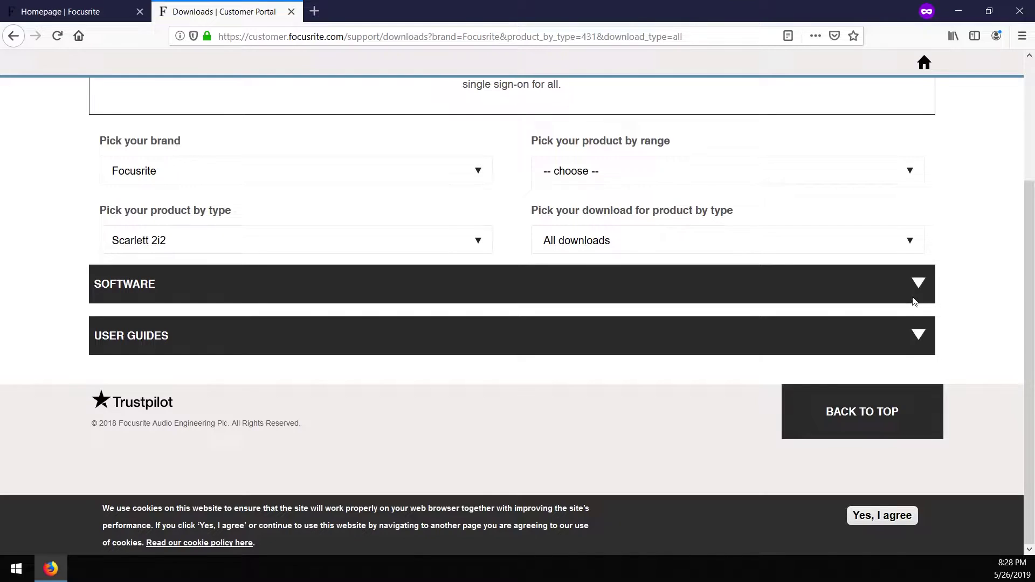
click(919, 292)
scroll(925, 416, down, 3)
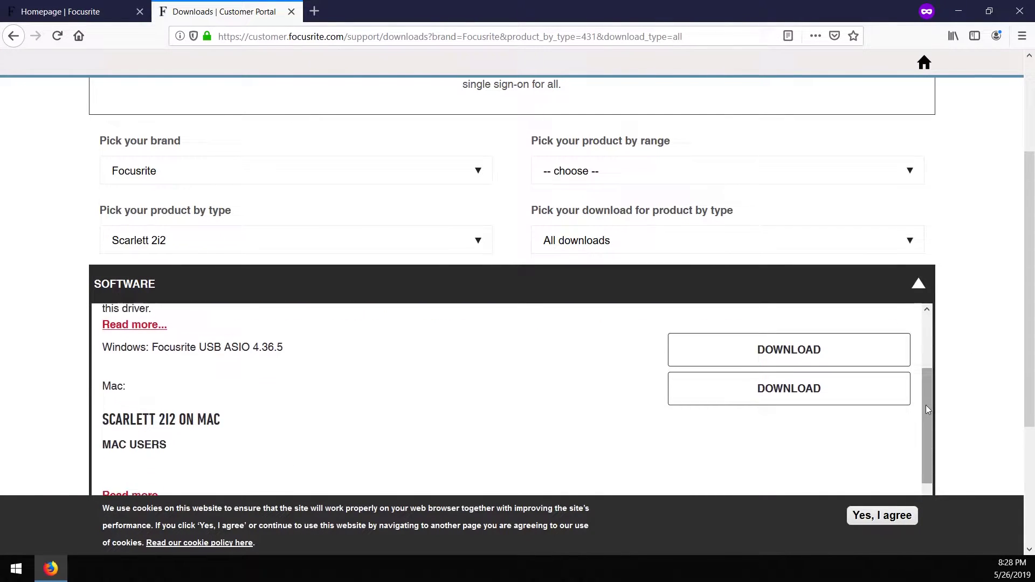
scroll(326, 425, up, 3)
scroll(263, 276, down, 6)
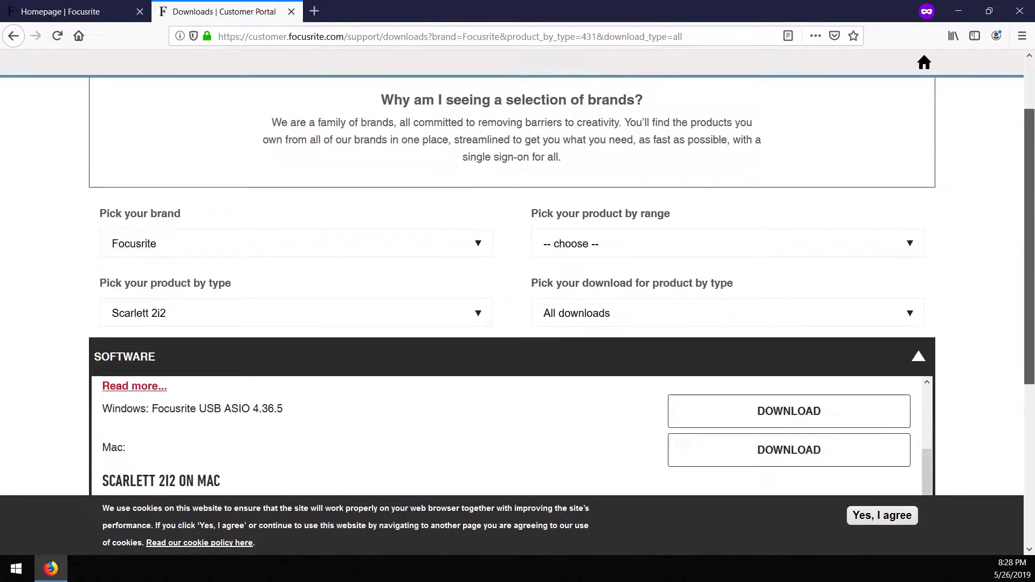
scroll(263, 276, up, 3)
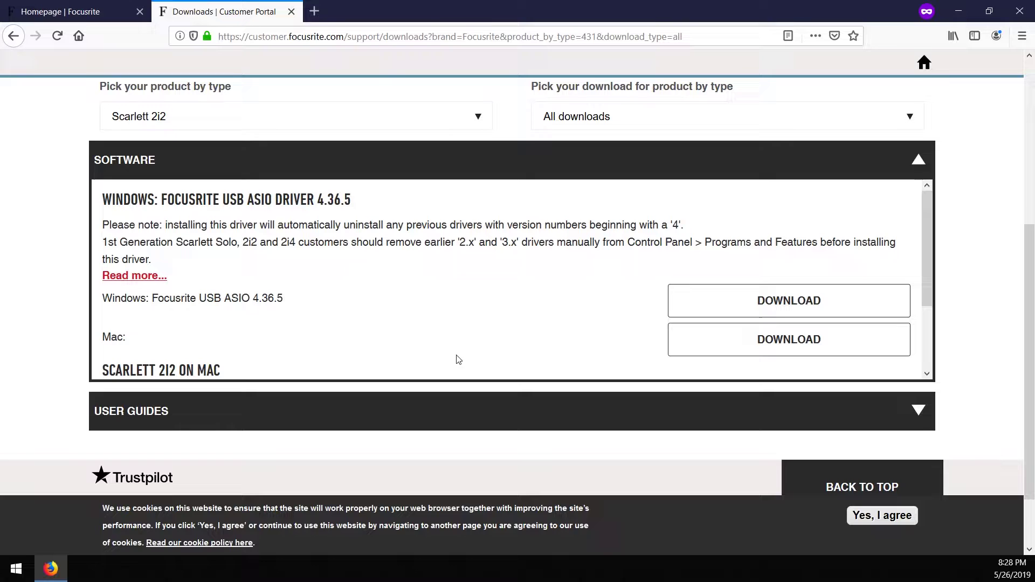
Expand the Scarlett 2i2 User Guides section on the Downloads page
scroll(566, 341, up, 2)
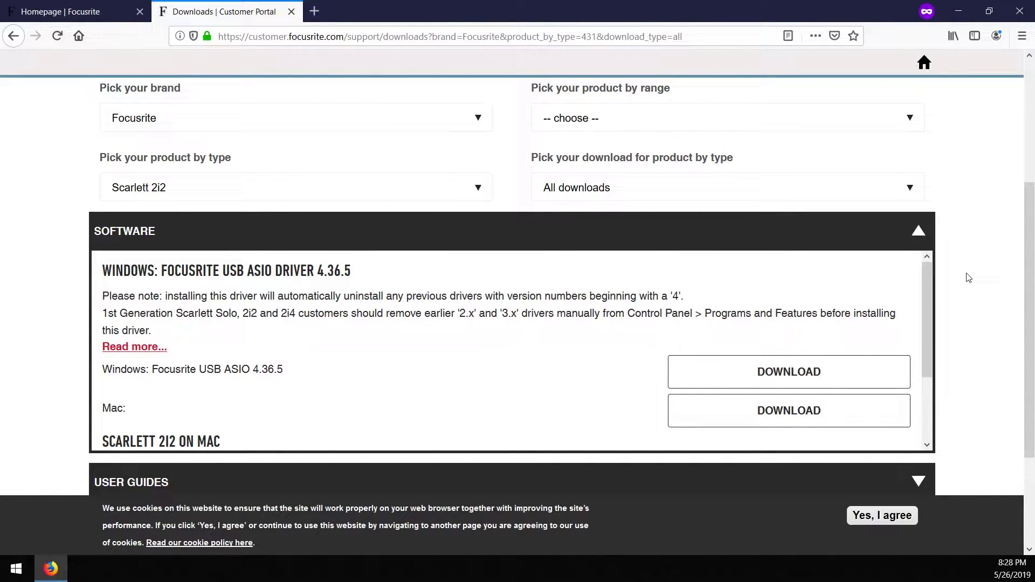
drag(928, 287, 662, 304)
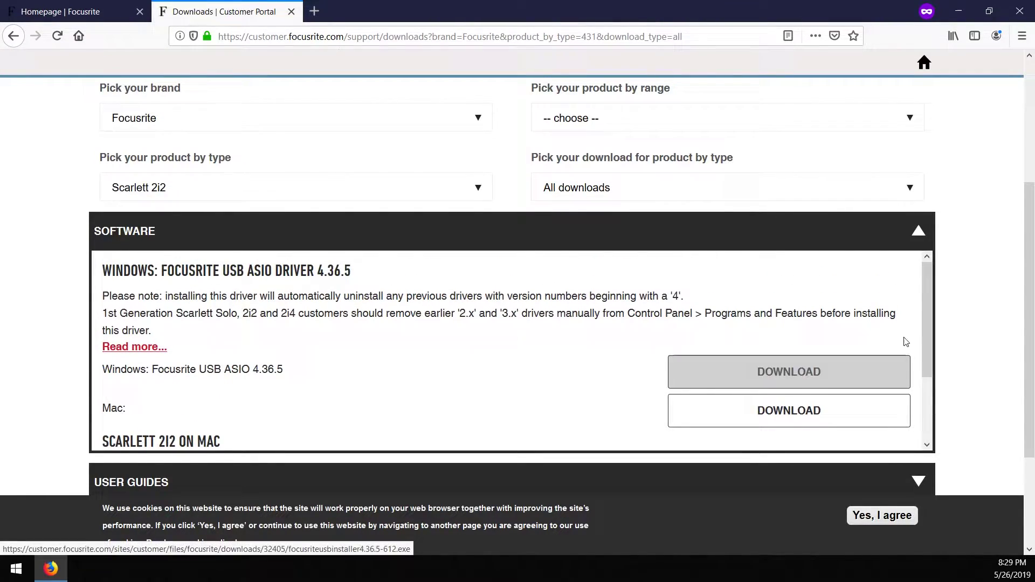
scroll(932, 295, down, 3)
scroll(97, 492, down, 5)
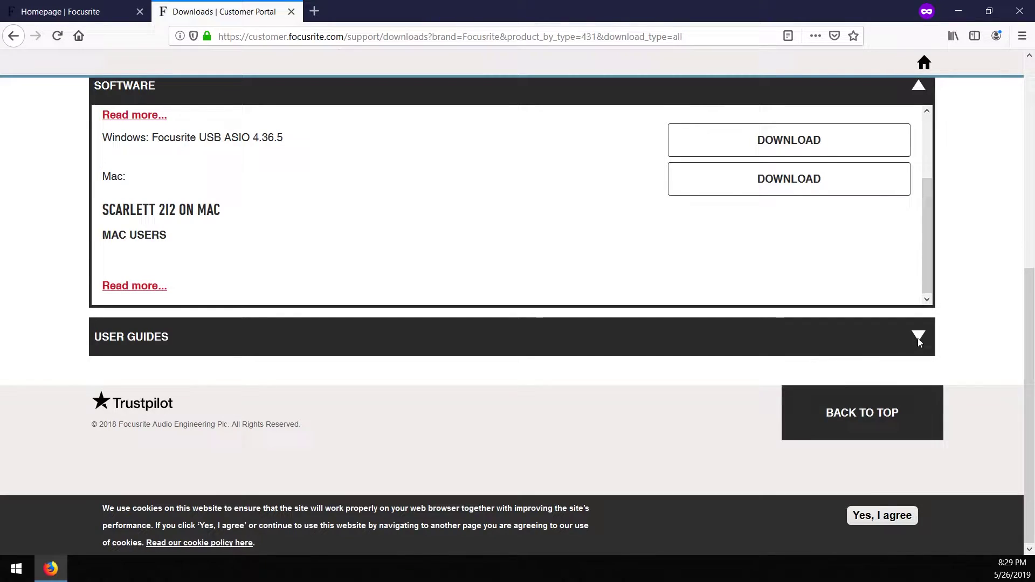
click(906, 350)
Start downloading the Windows Focusrite USB ASIO 4.36.5 driver installer
scroll(233, 402, down, 1)
scroll(1024, 316, down, 3)
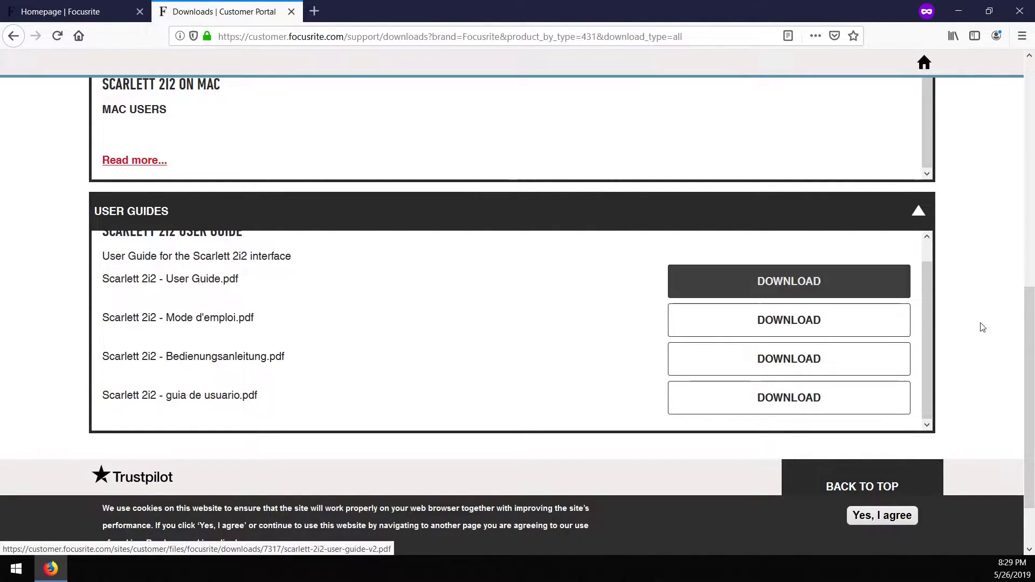
scroll(1028, 421, up, 5)
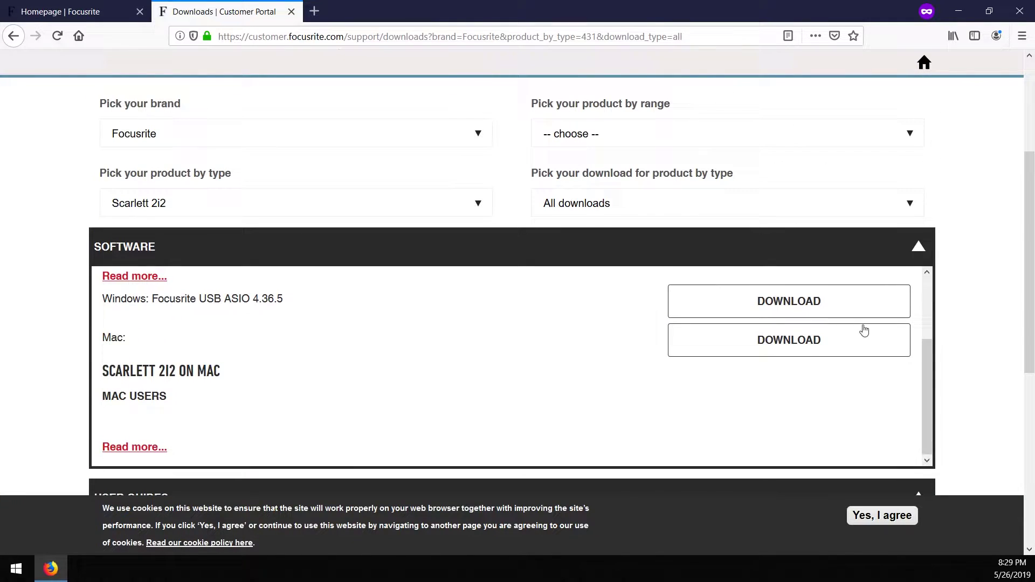
click(794, 312)
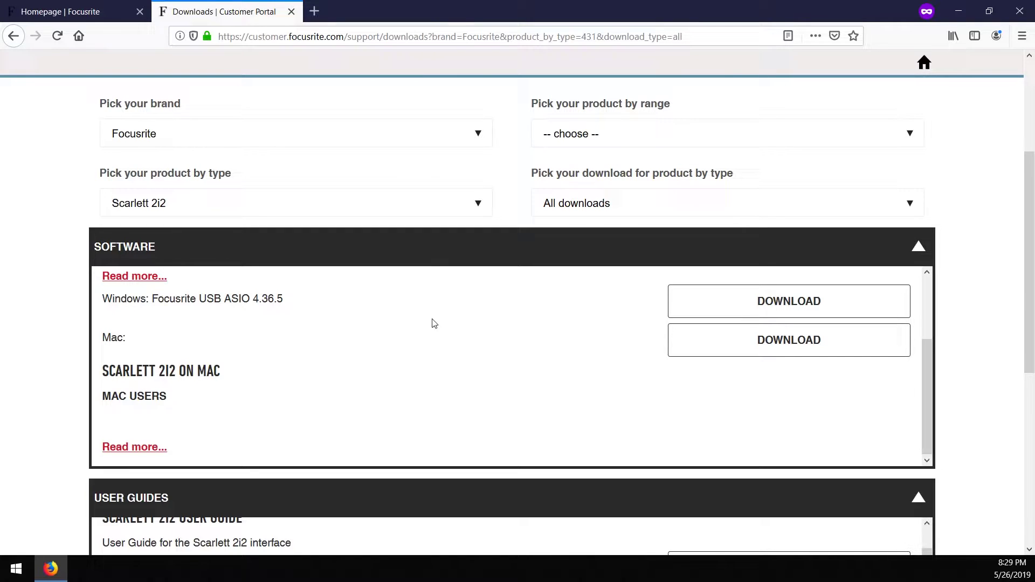
Open Windows Settings to the System › Sound page
right_click(22, 577)
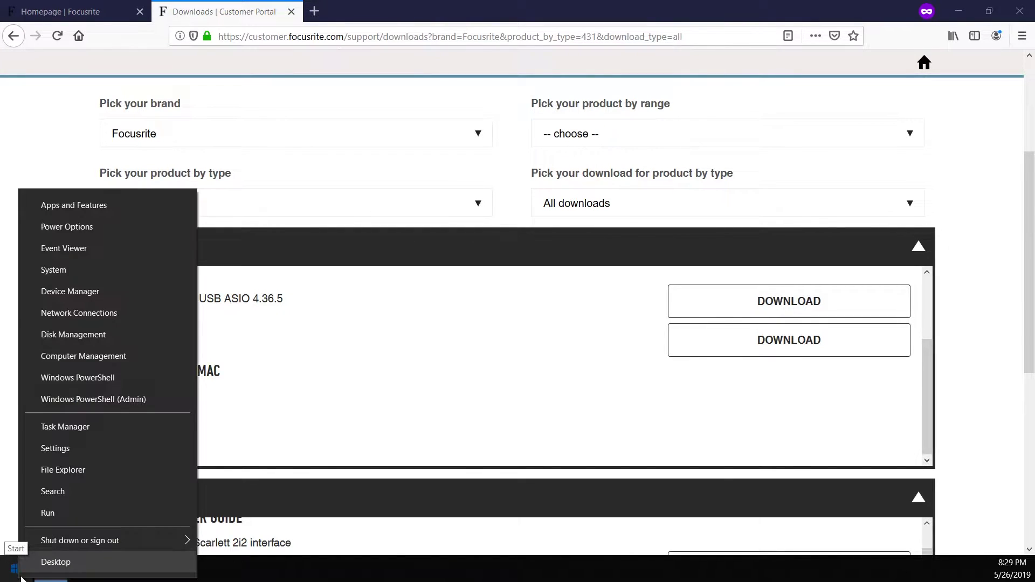
click(54, 449)
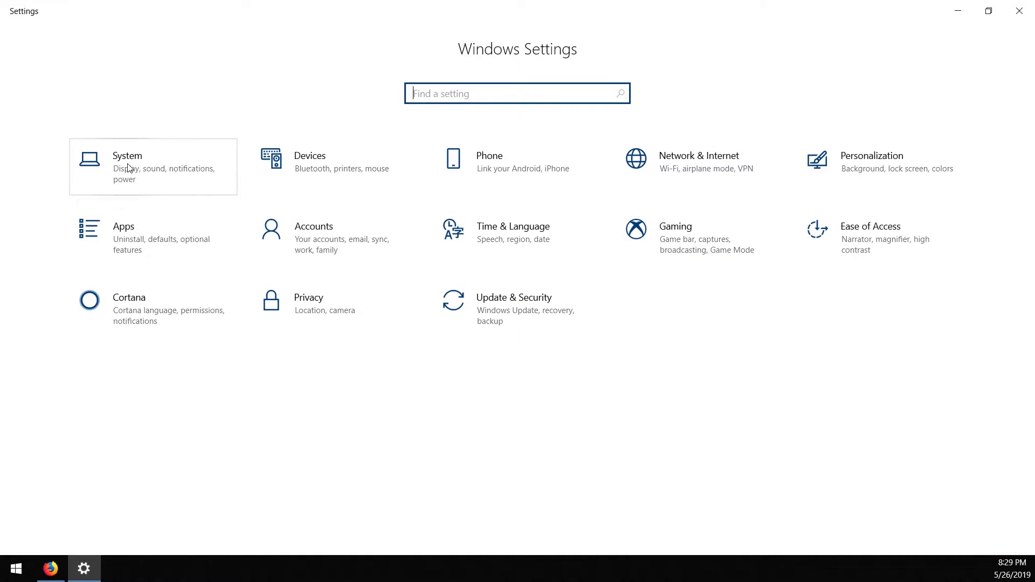
click(163, 171)
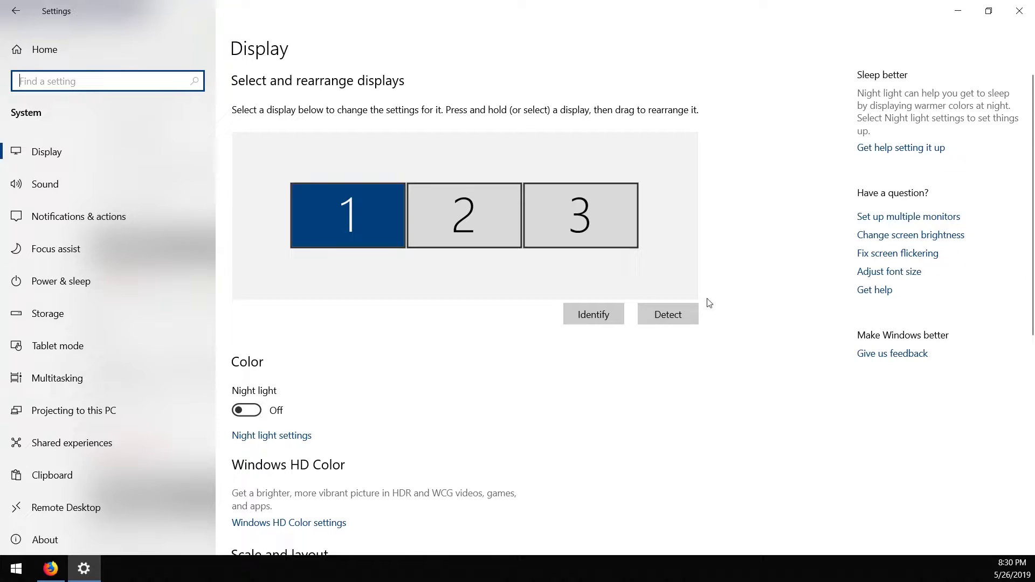
click(46, 184)
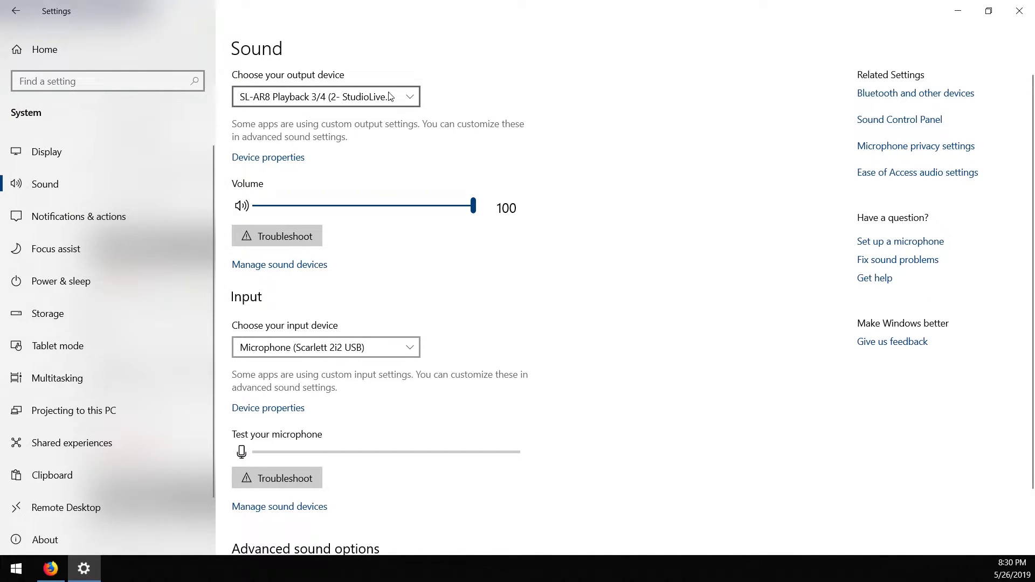
Switch the output from SL-AR8 Playback 3/4 to Speakers (Scarlett 2i2 USB) and view its properties
click(405, 93)
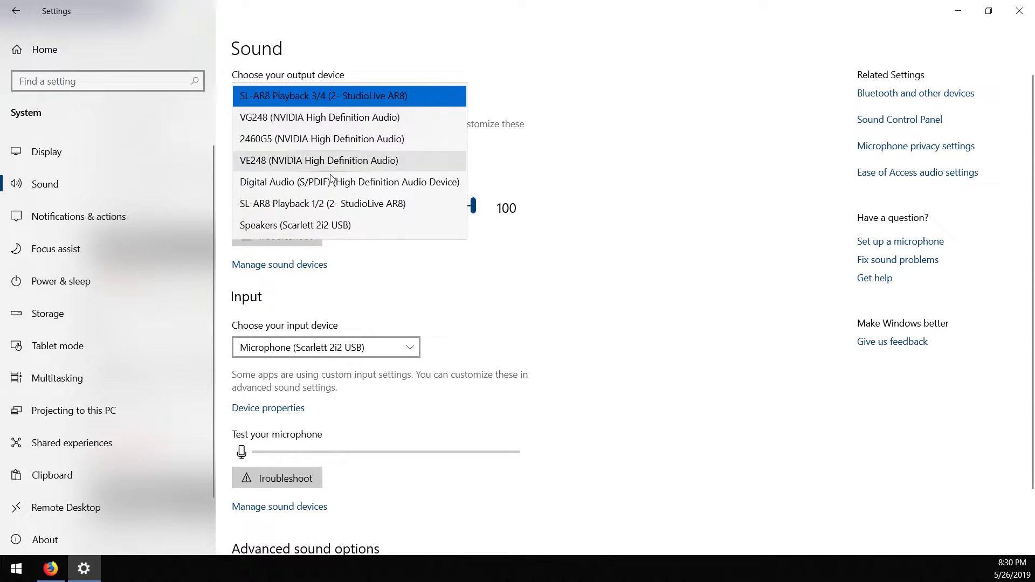
click(580, 68)
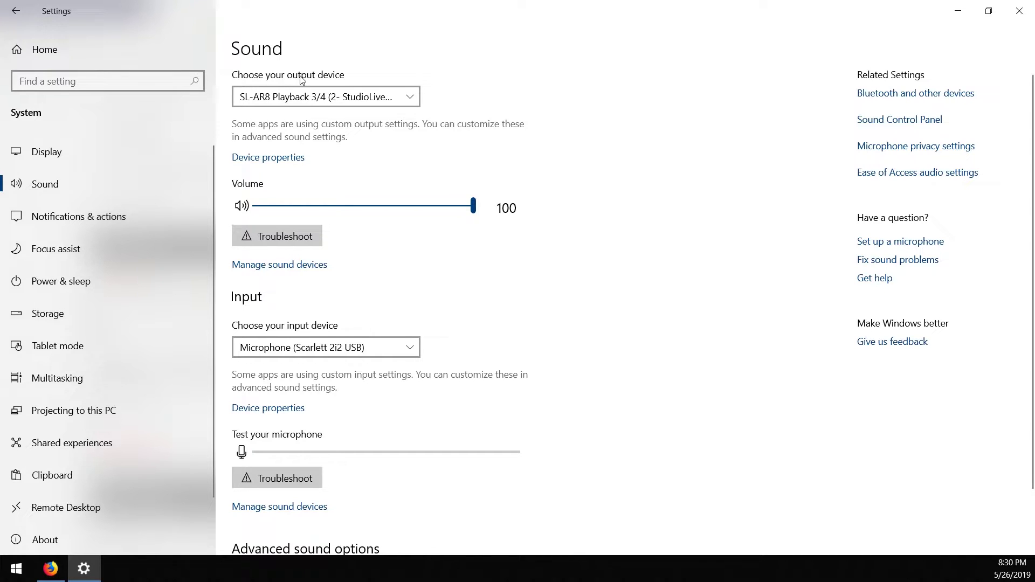
click(410, 97)
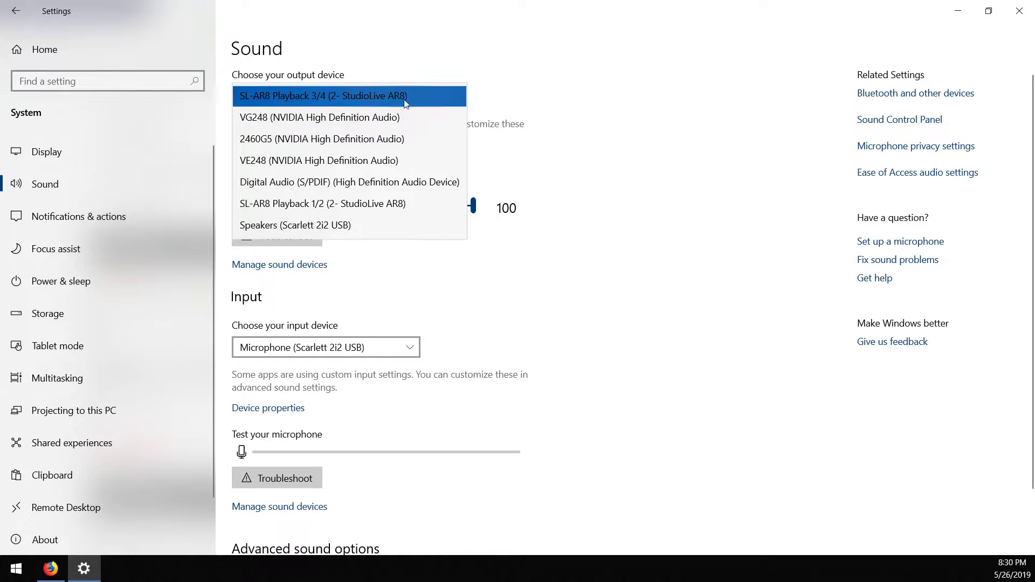
click(319, 228)
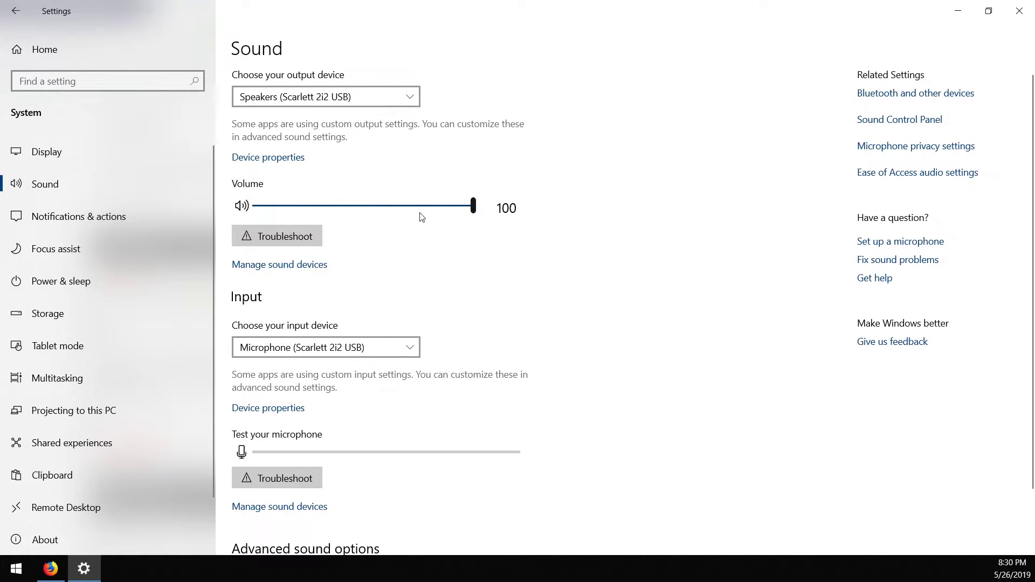
click(269, 158)
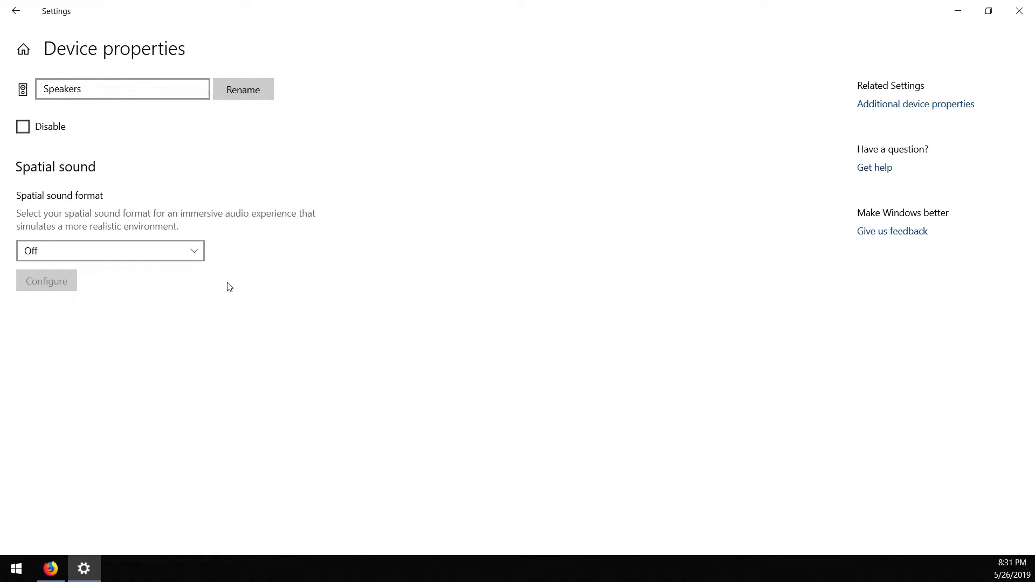
Return to the Sound page and check that Microphone (Scarlett 2i2 USB) is the input
click(16, 10)
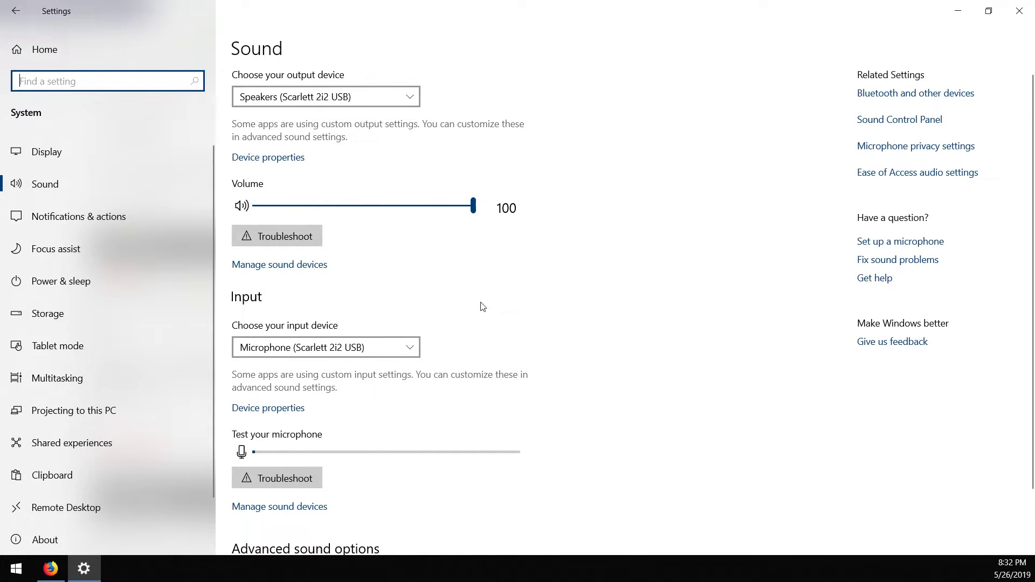
click(411, 352)
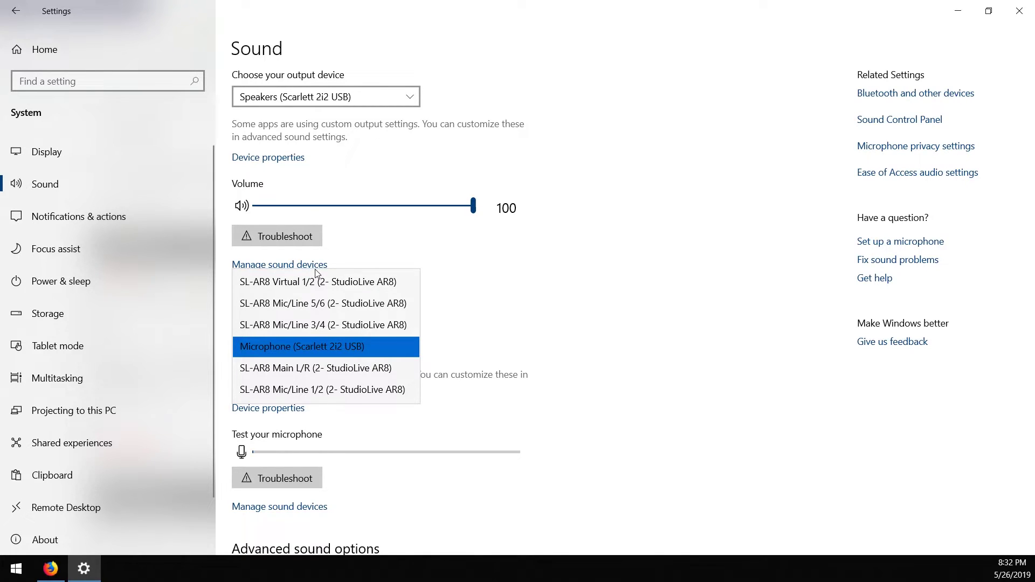
Close the input list, keeping the Scarlett microphone, and go to Manage sound devices
click(669, 292)
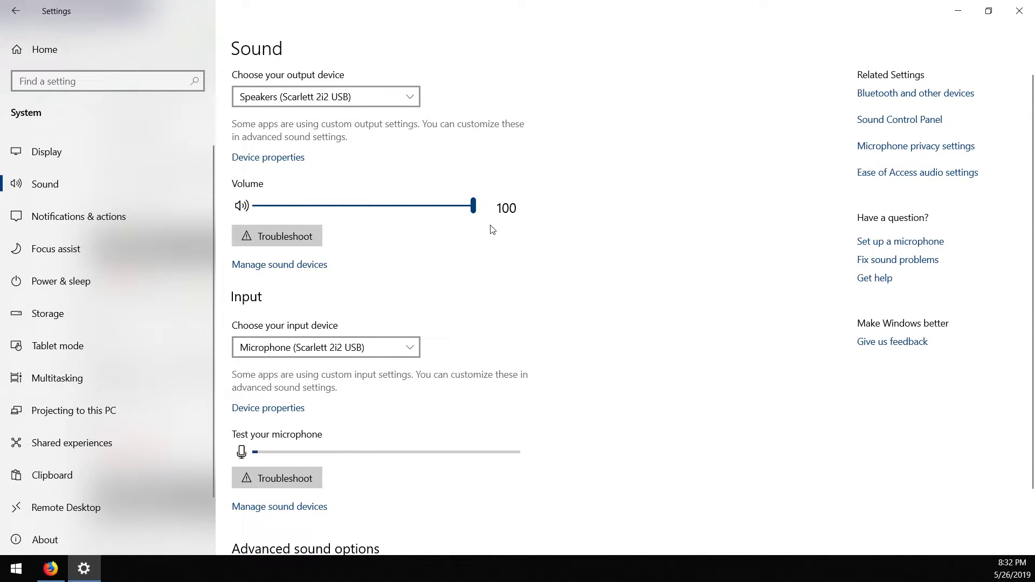
scroll(618, 445, down, 2)
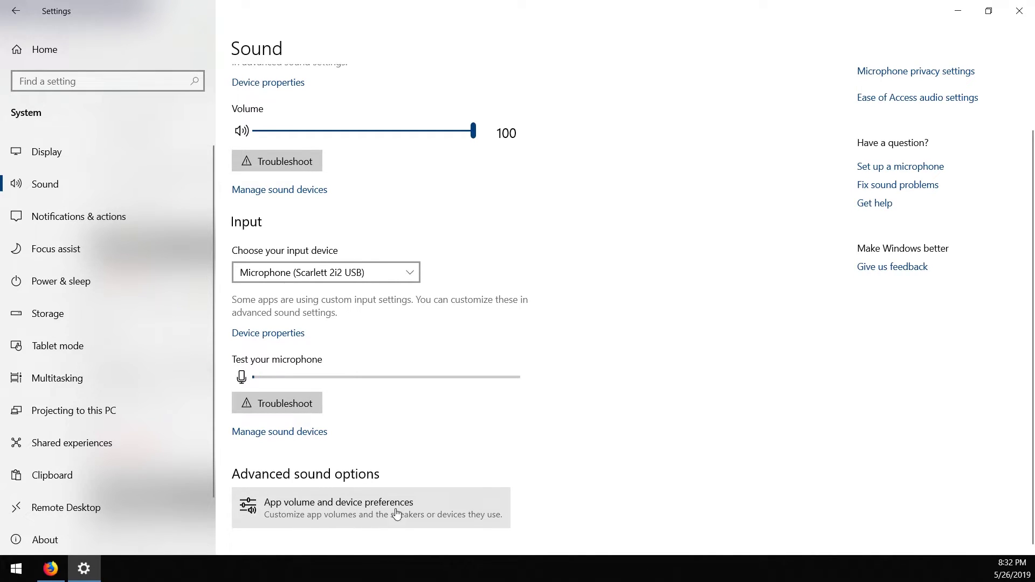
scroll(397, 515, up, 2)
click(279, 264)
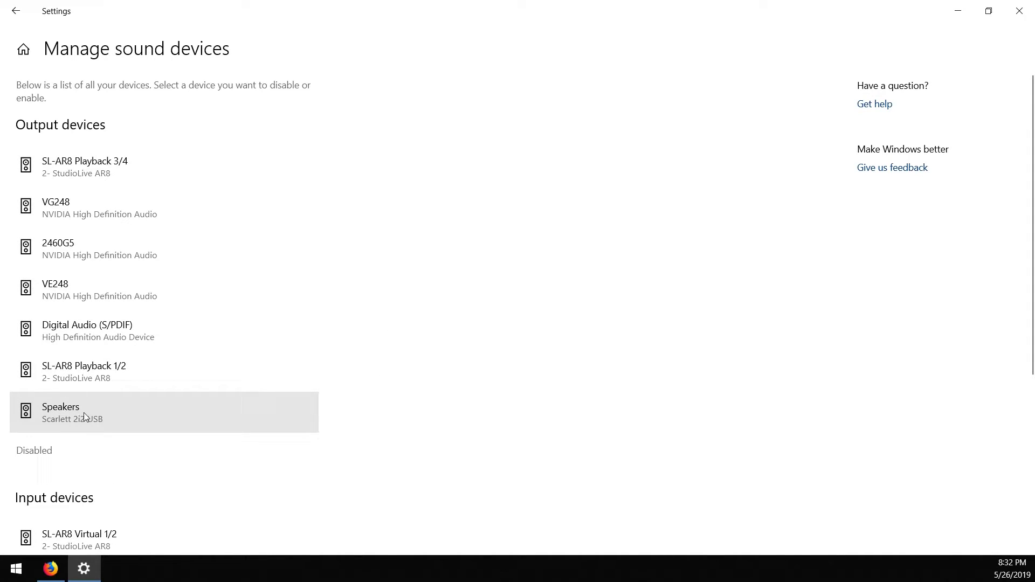
Expand the Scarlett Speakers, Digital Audio (S/PDIF) and Scarlett Microphone rows to view their options
click(78, 423)
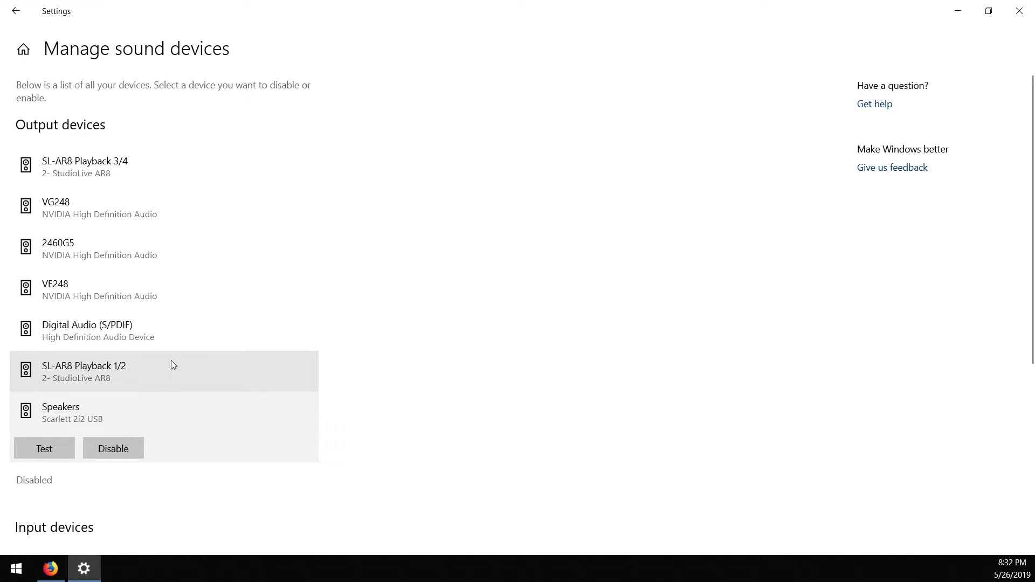
click(87, 331)
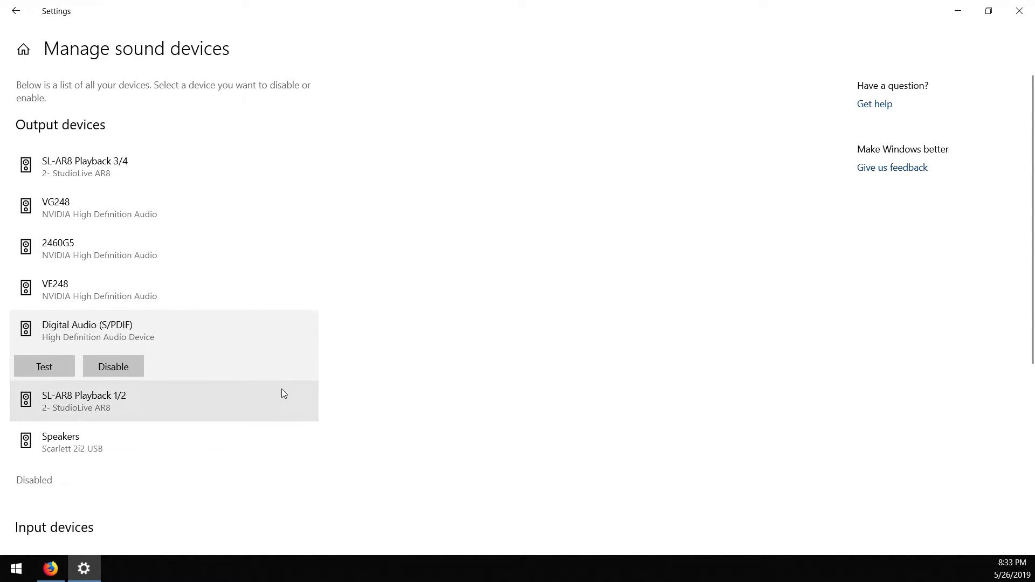
scroll(281, 389, down, 5)
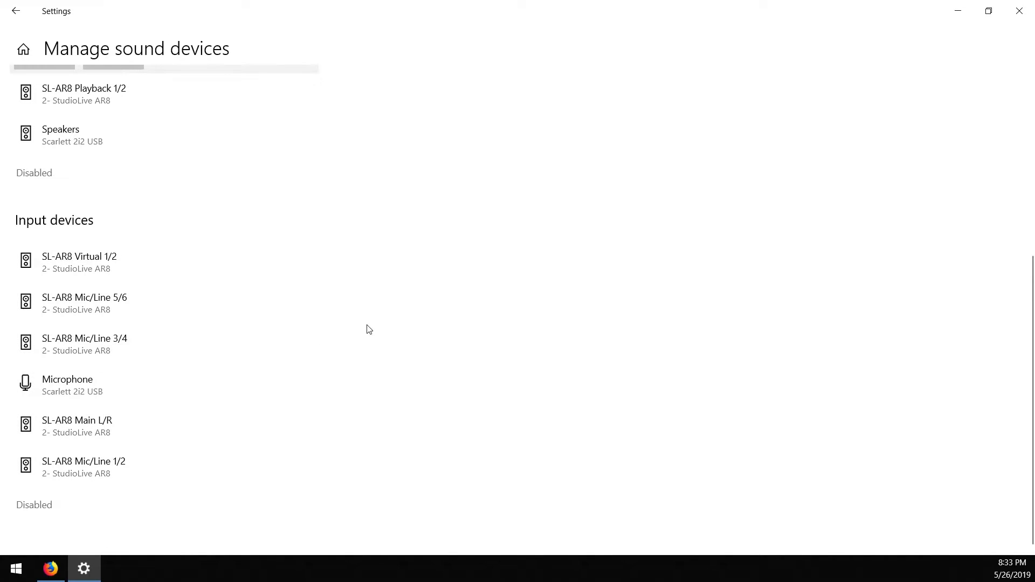
click(69, 391)
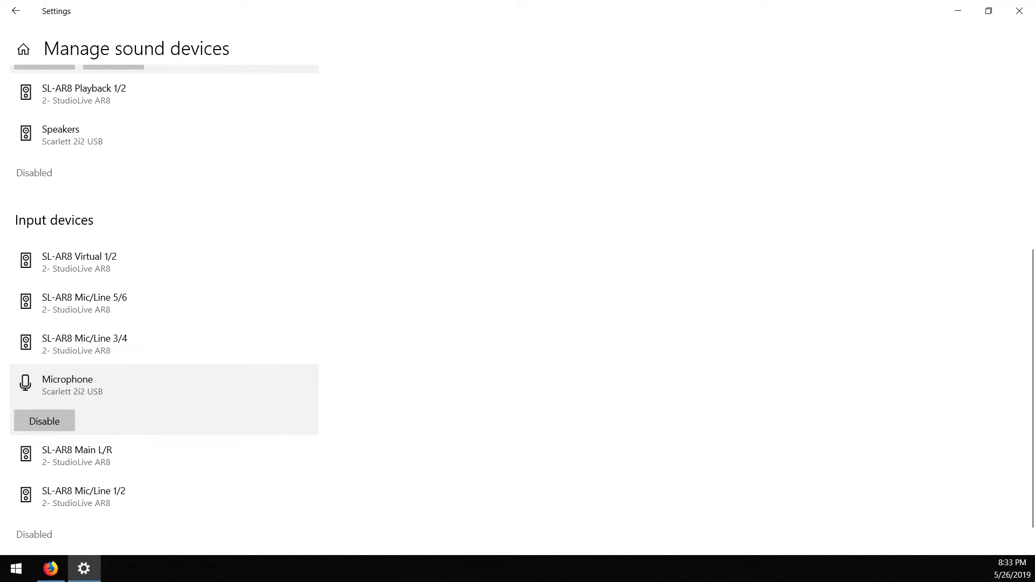
scroll(363, 337, up, 6)
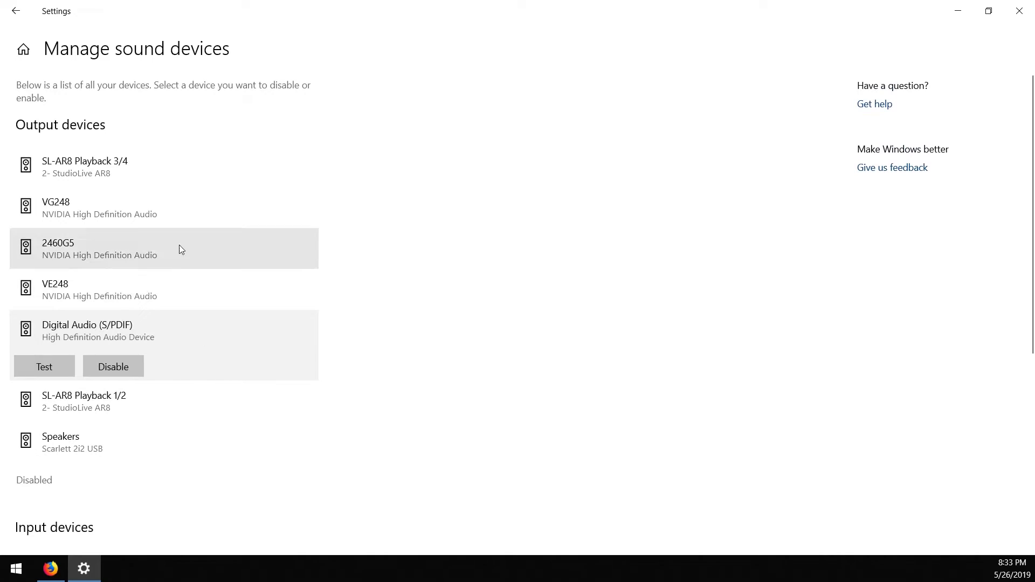
scroll(238, 377, down, 7)
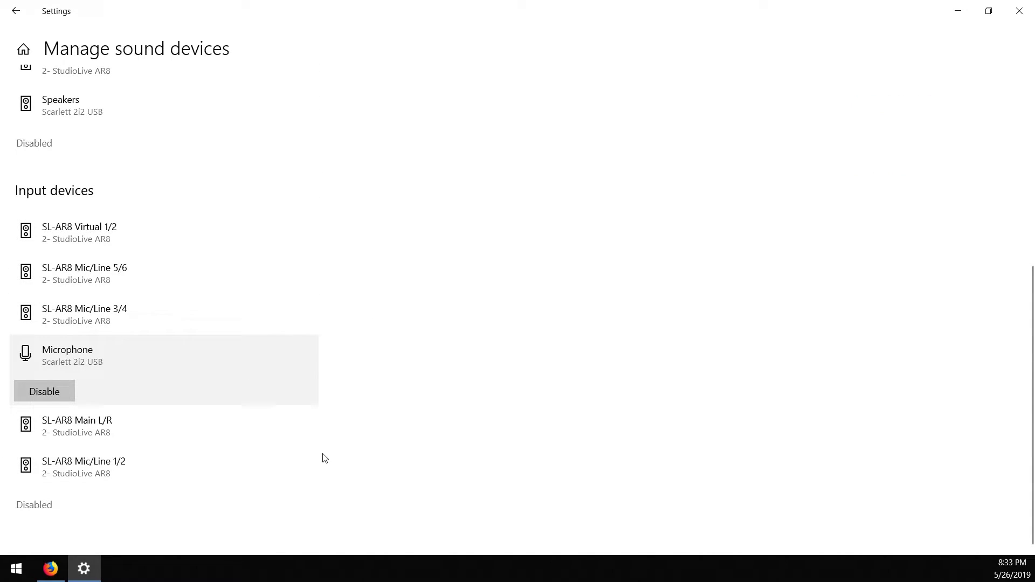
scroll(326, 410, up, 5)
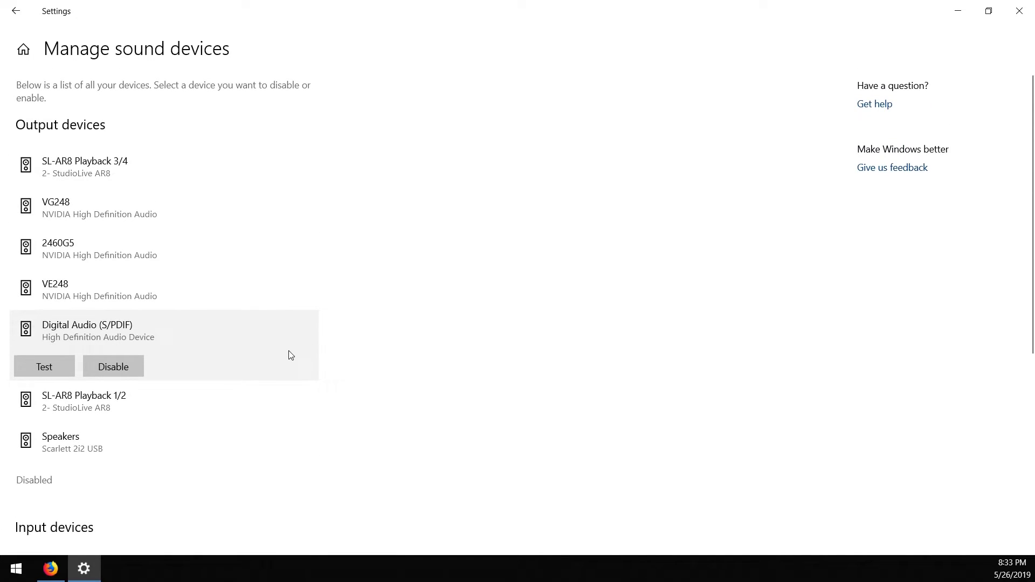
Go back to Sound and reopen Manage sound devices to review the six input devices
click(16, 12)
scroll(332, 325, down, 1)
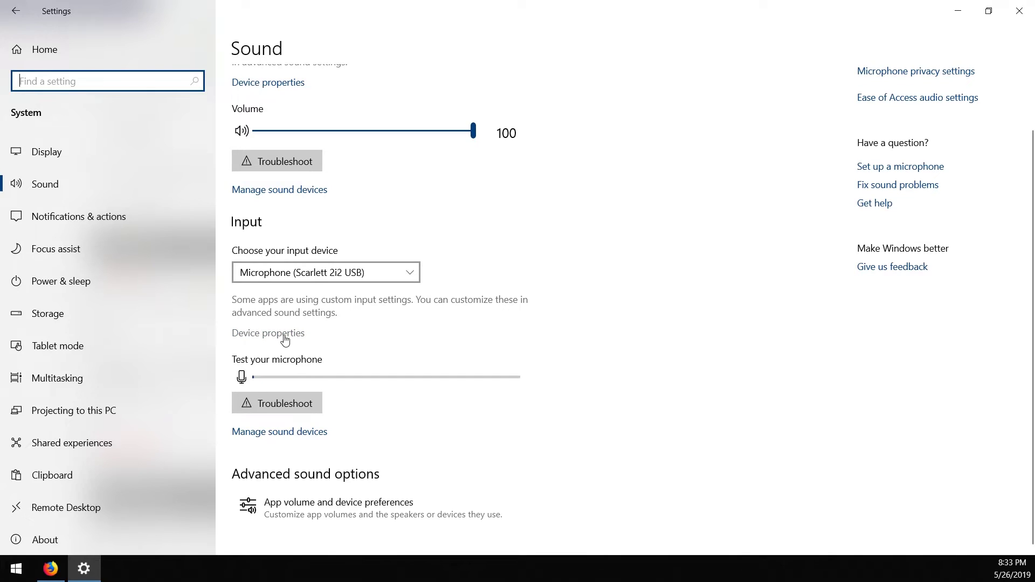
click(280, 433)
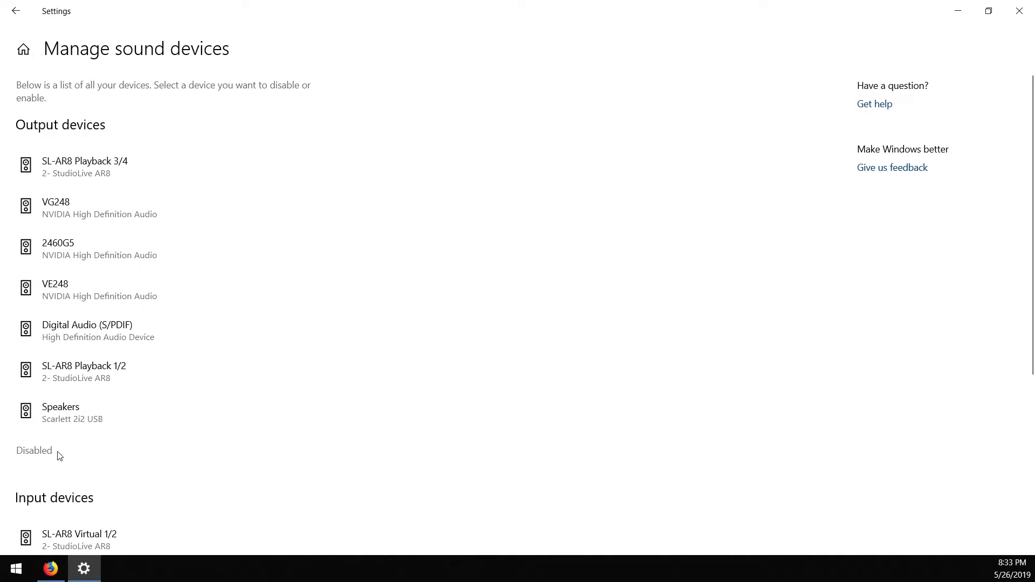
scroll(72, 275, down, 3)
scroll(74, 301, up, 5)
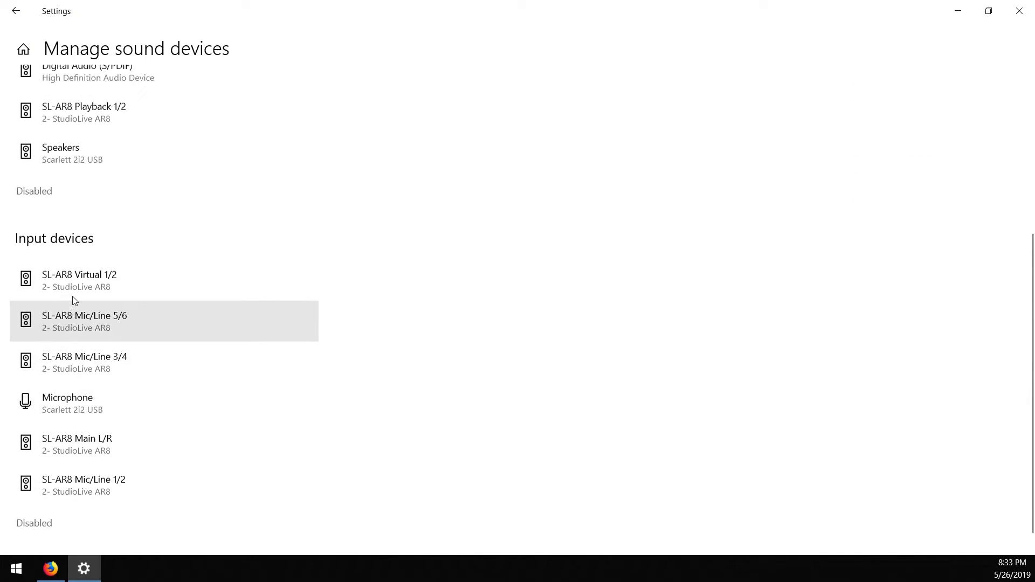
Open App volume and device preferences and place the Scarlett 2i2 Volume Mixer beside it
click(15, 11)
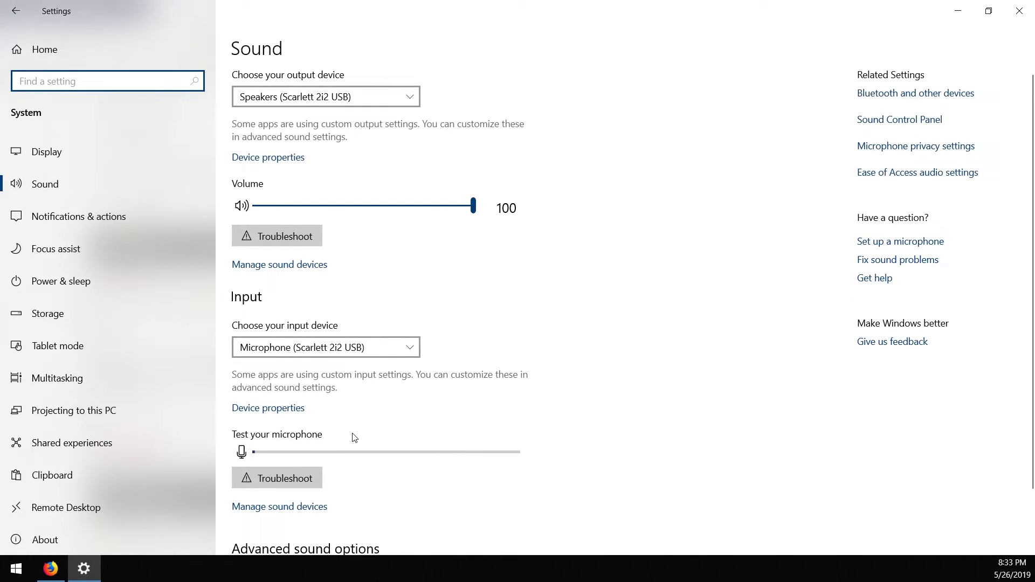
scroll(360, 432, down, 1)
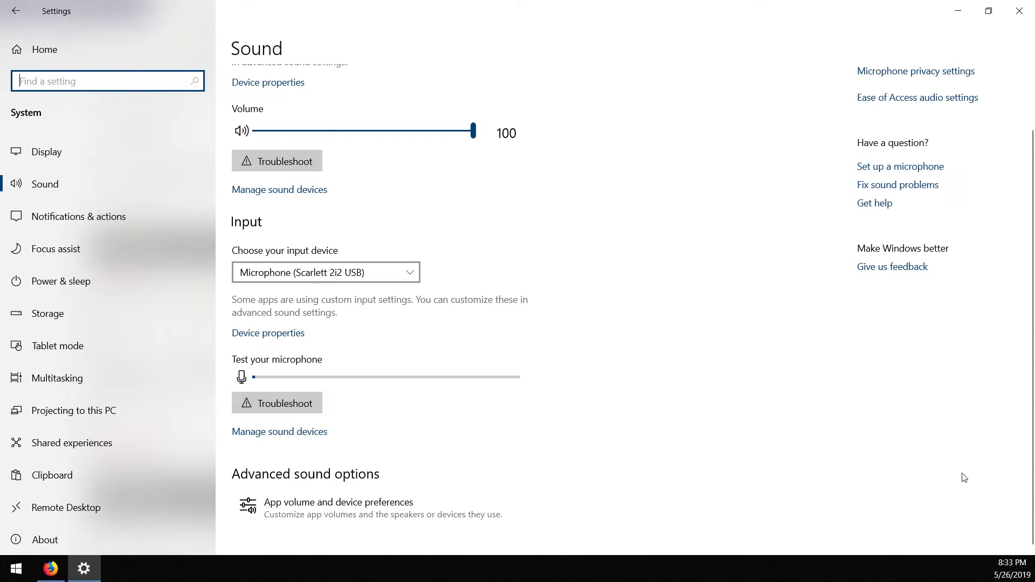
click(339, 519)
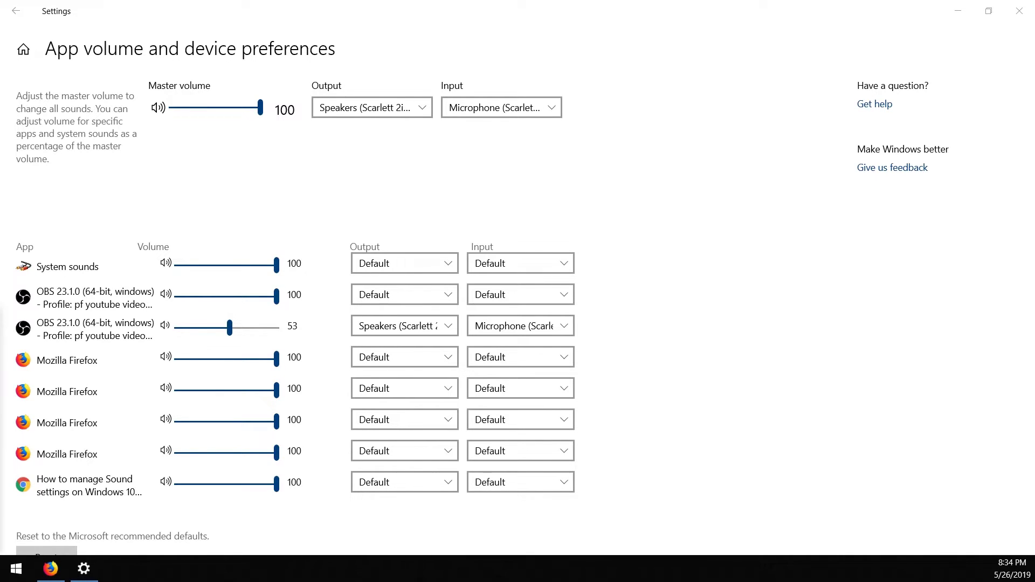
drag(17, 324, 862, 244)
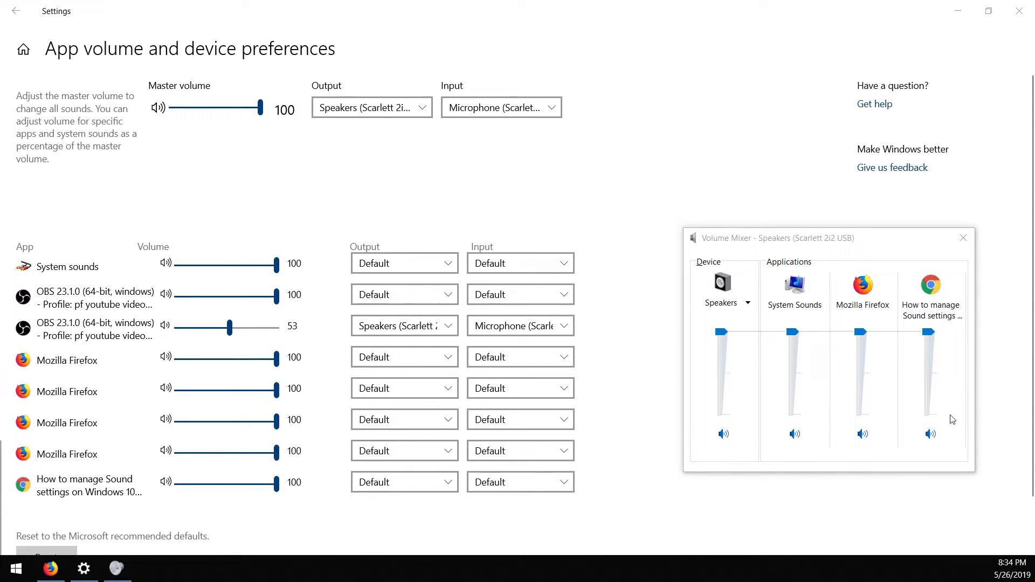
Review the Volume Mixer's Speakers playback device list, nudge the window right, then close the mixer
click(973, 418)
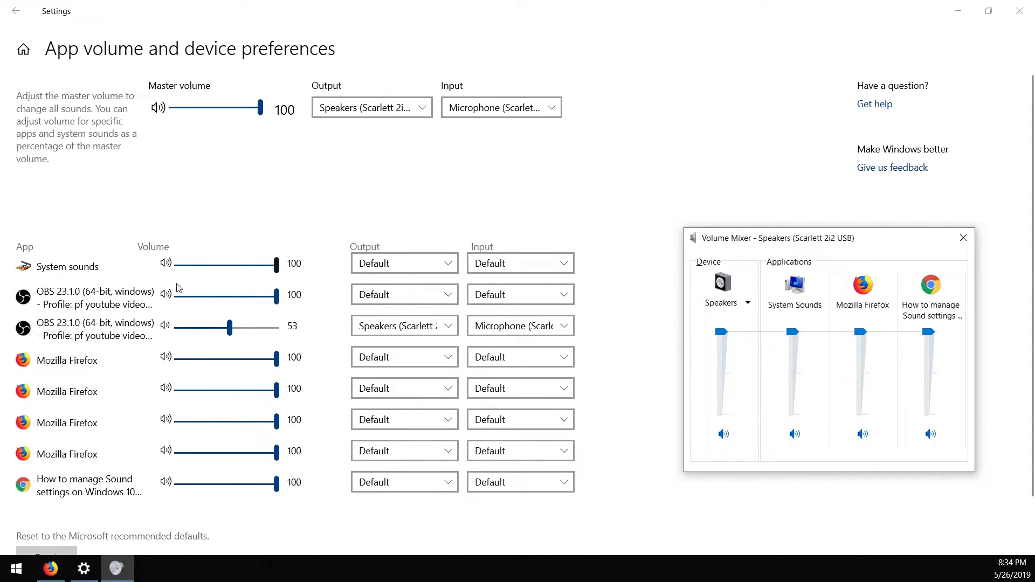
click(748, 303)
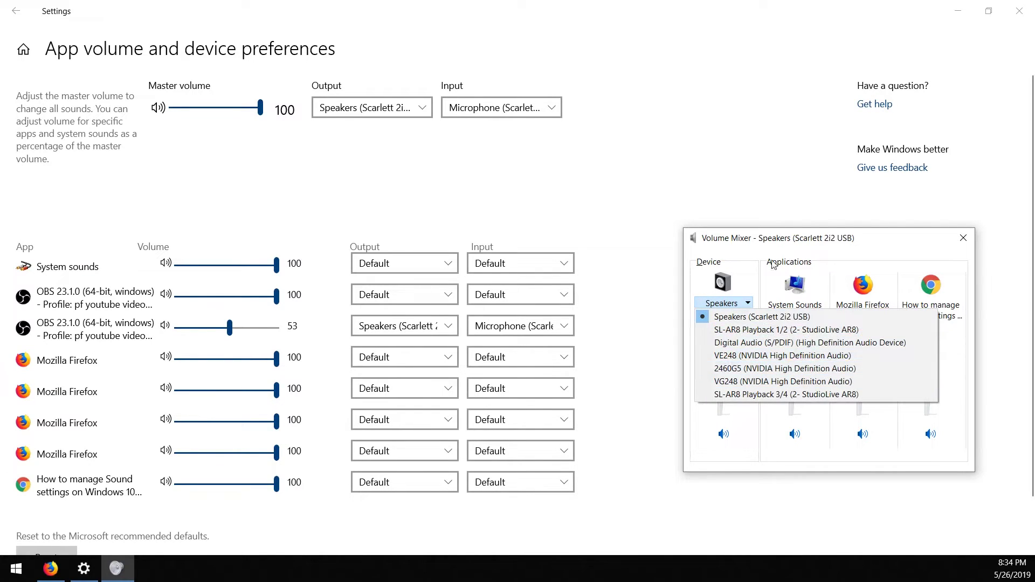
drag(763, 242, 775, 241)
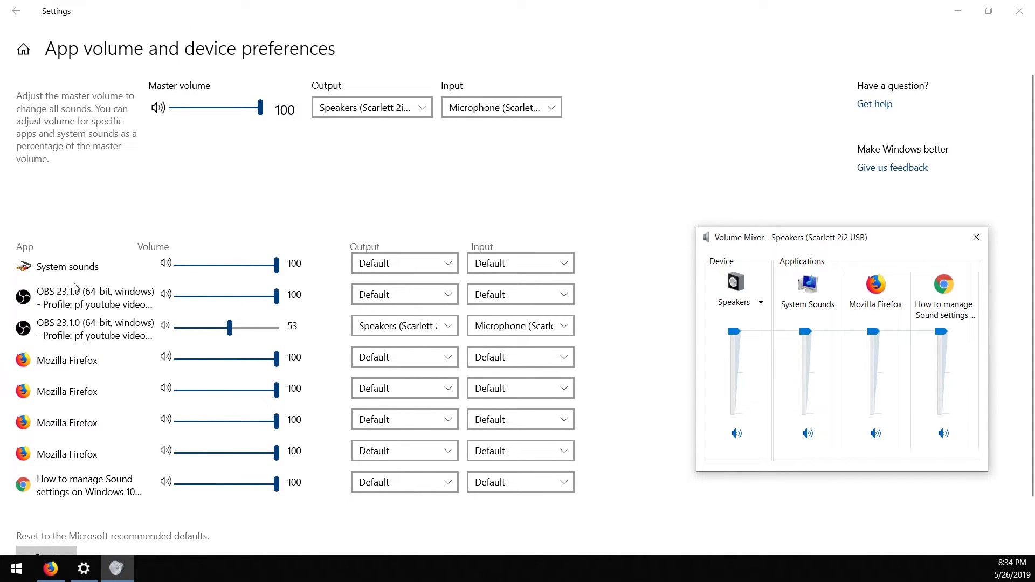
click(976, 237)
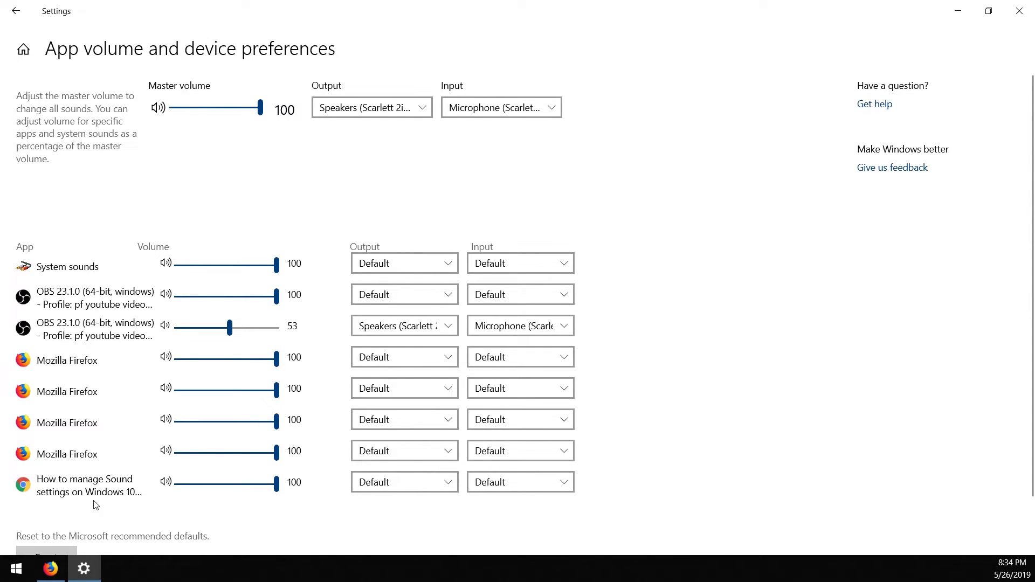
Leave System sounds and Firefox output on Default, return to the Sound page, and close Settings
click(409, 264)
click(451, 389)
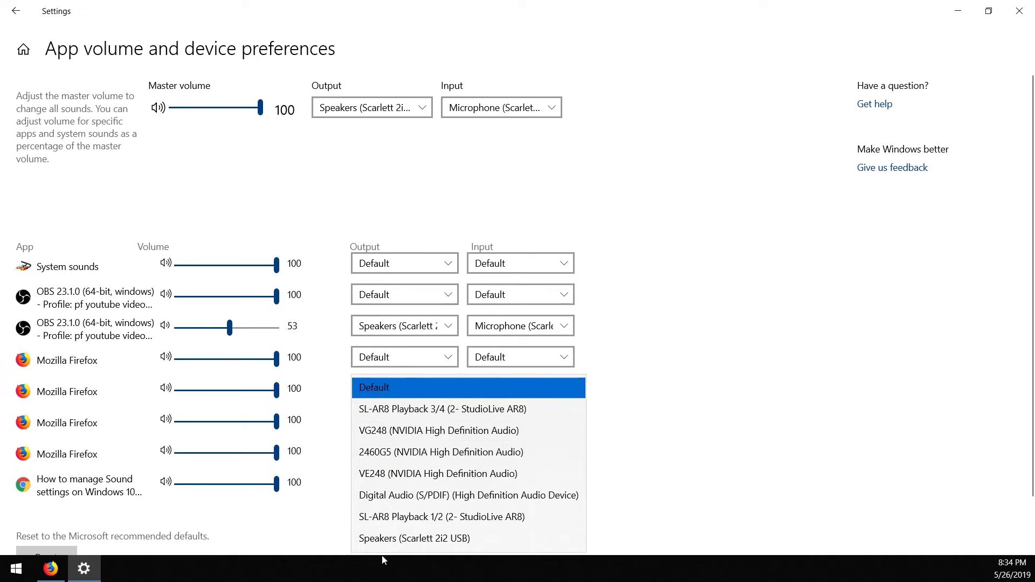
click(796, 400)
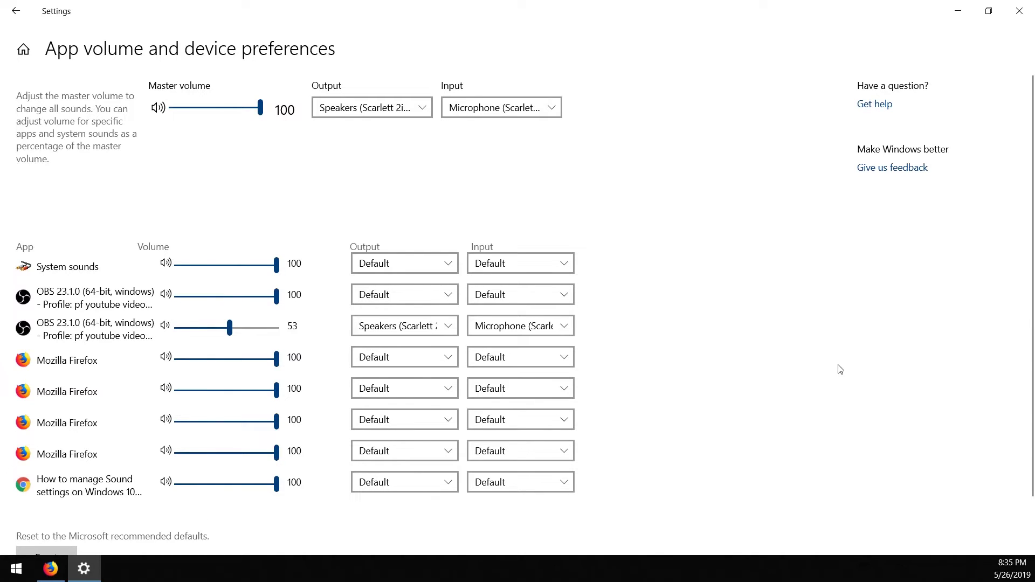
scroll(839, 369, down, 2)
scroll(346, 521, up, 2)
click(407, 385)
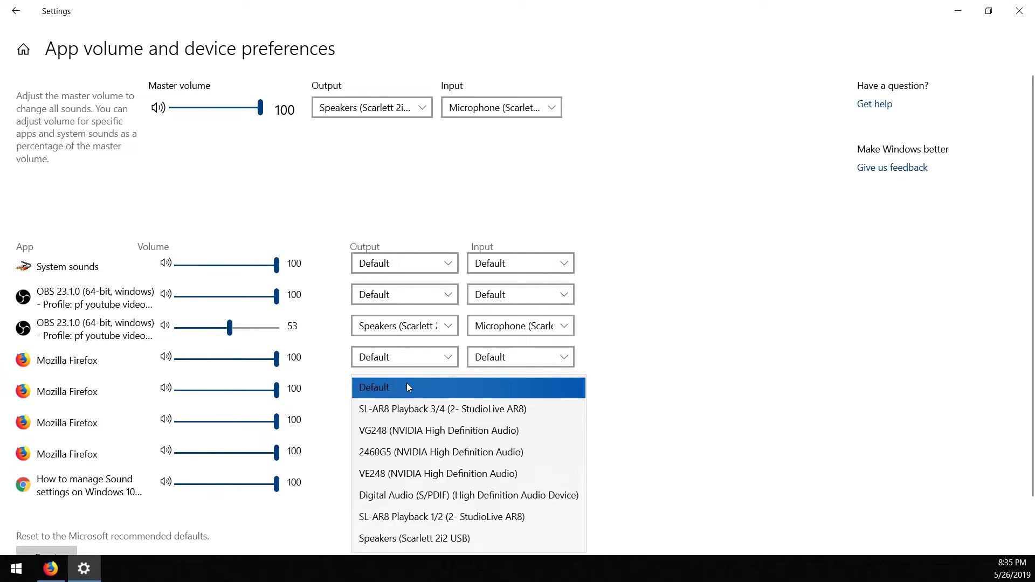
click(113, 177)
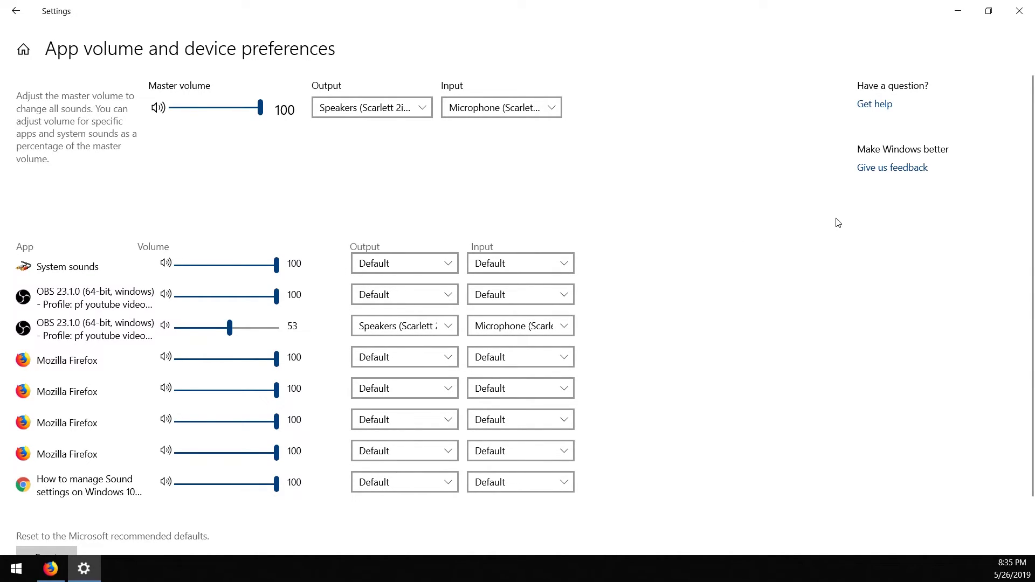
click(15, 11)
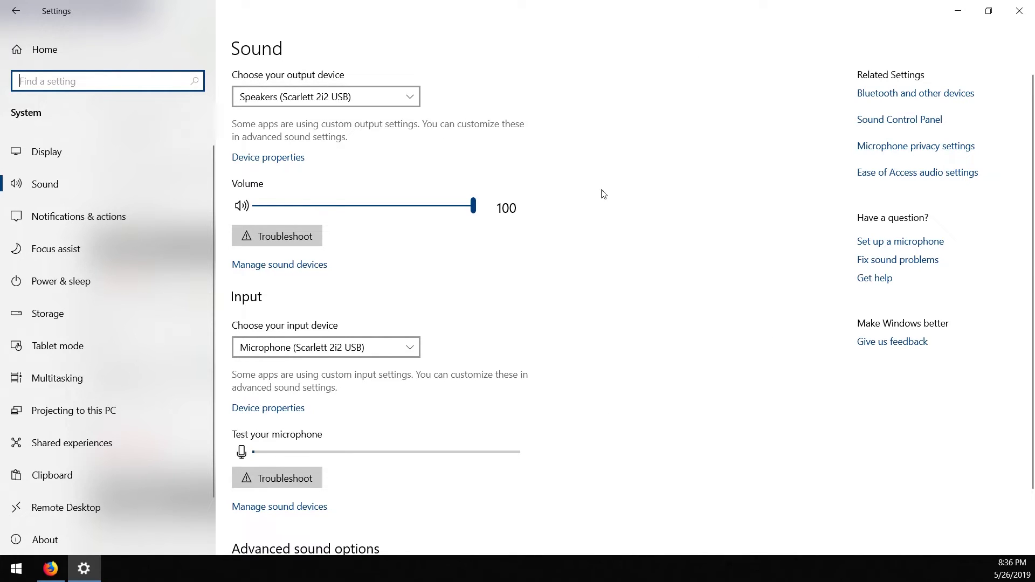
click(1018, 12)
Switch to the newer Focusrite Downloads tab and select Scarlett 2i2 as the product
key(ctrl+shift+Tab)
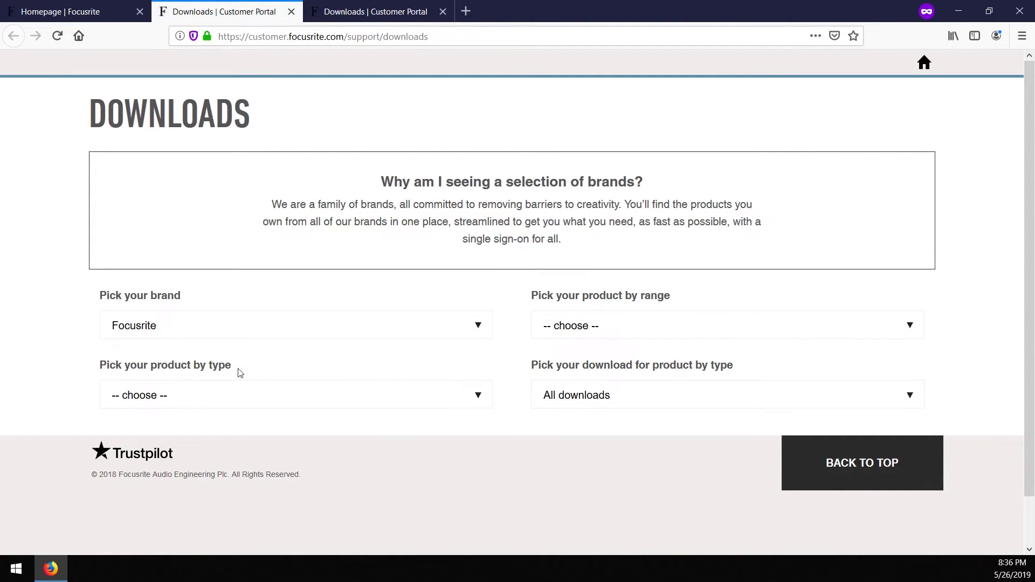
click(219, 393)
scroll(231, 280, down, 1)
scroll(231, 278, down, 10)
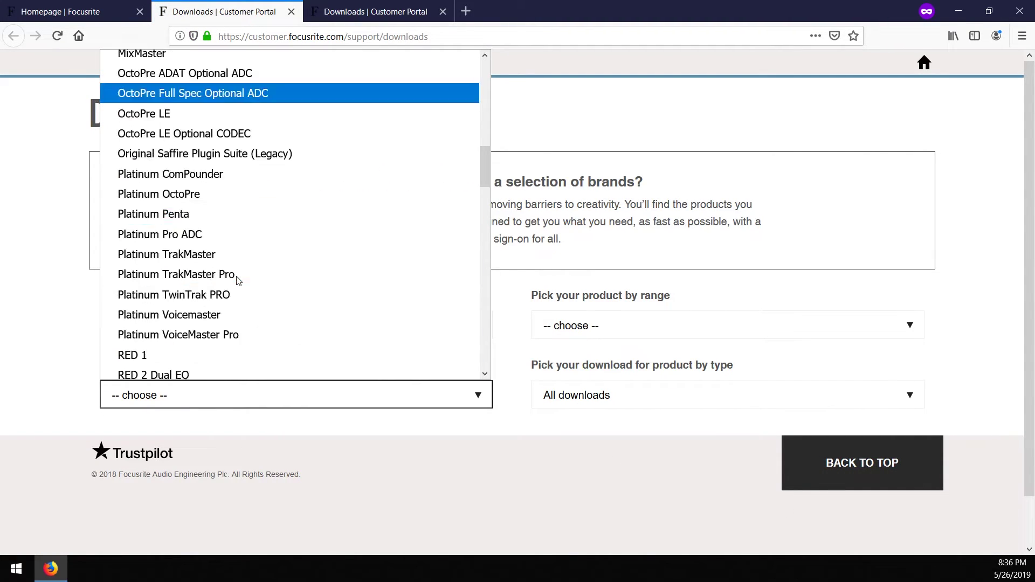
scroll(245, 291, down, 6)
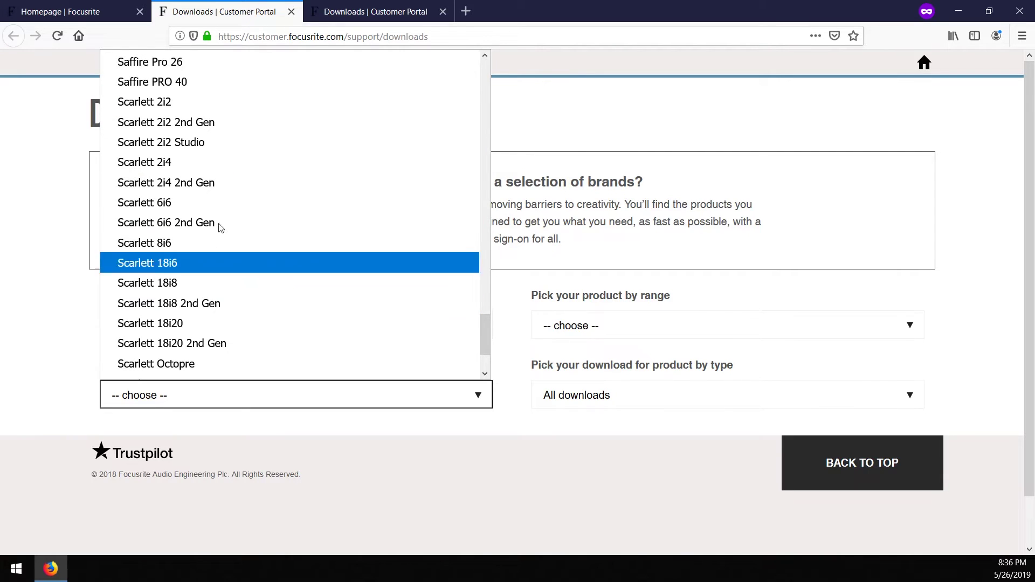
click(162, 108)
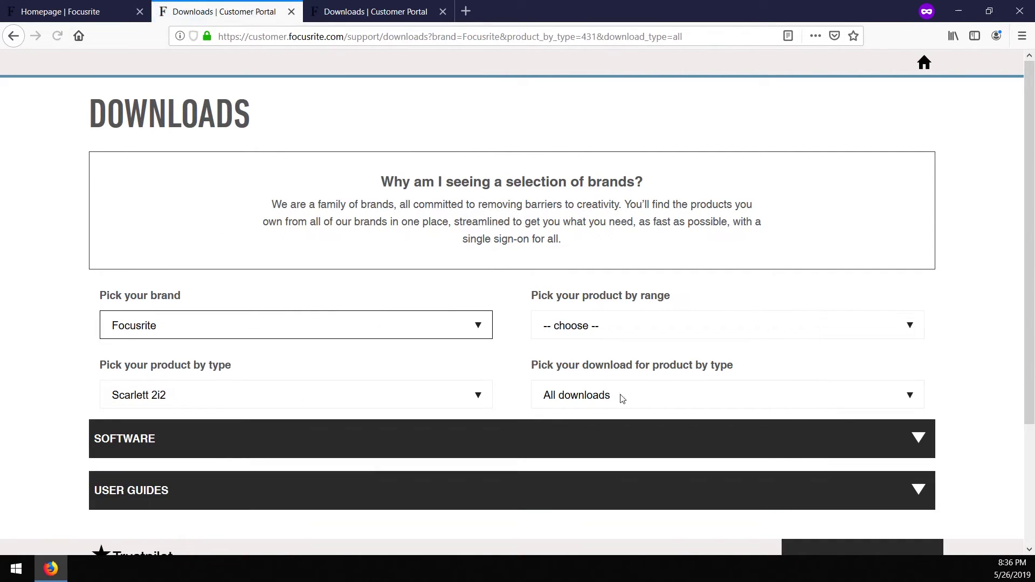
Expand Software, then start and cancel the Windows Focusrite USB ASIO Driver 4.36.5 download
click(907, 446)
scroll(324, 446, down, 4)
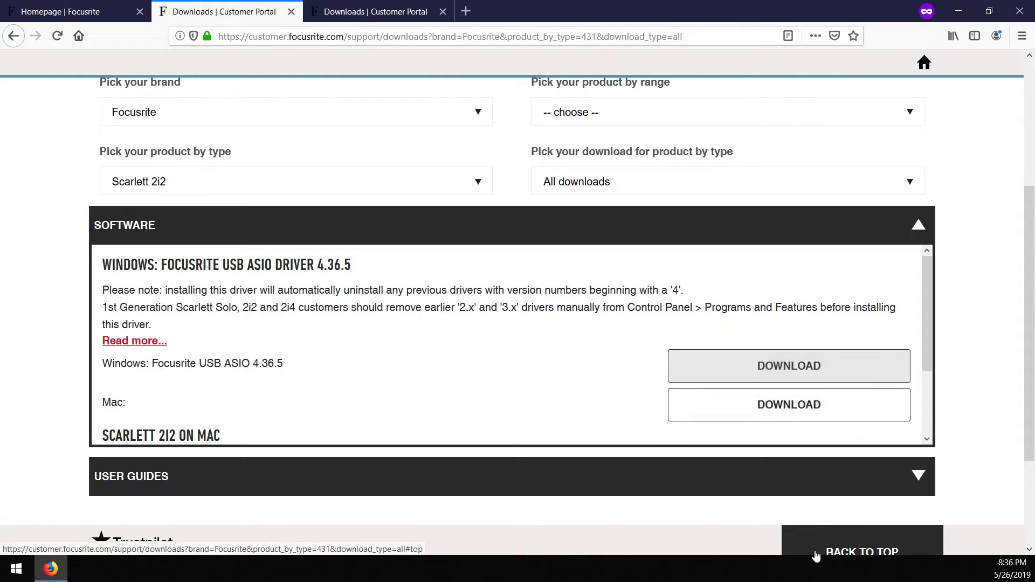
click(806, 377)
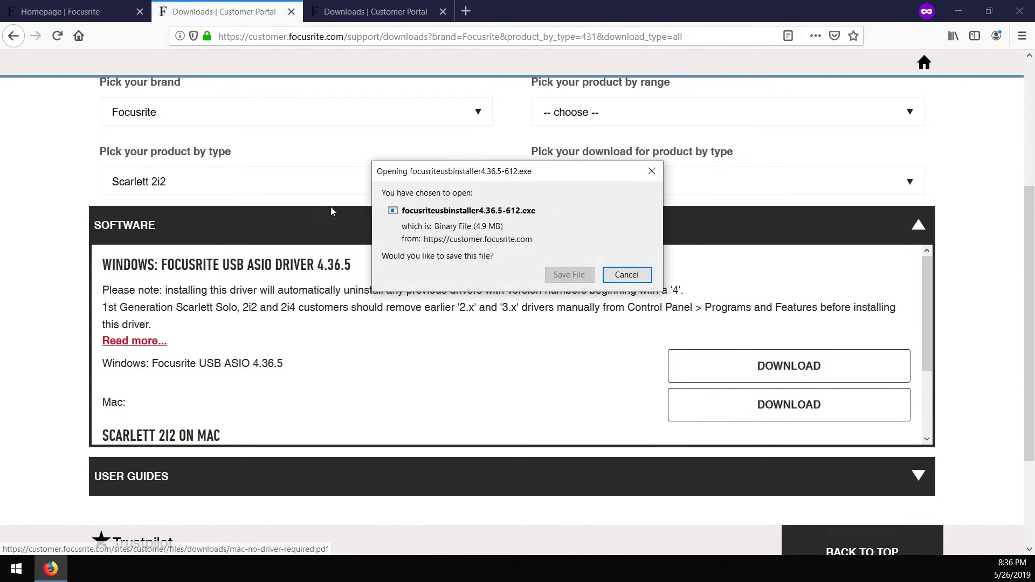
click(608, 278)
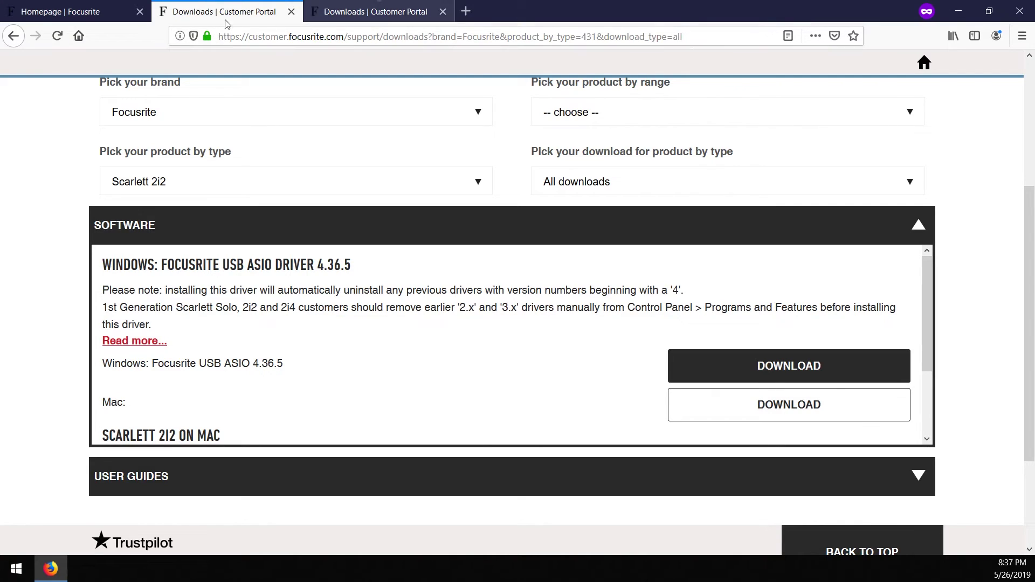
click(6, 576)
Reopen Settings from the Start right-click menu and go to System > Sound > App volume and device preferences
right_click(6, 577)
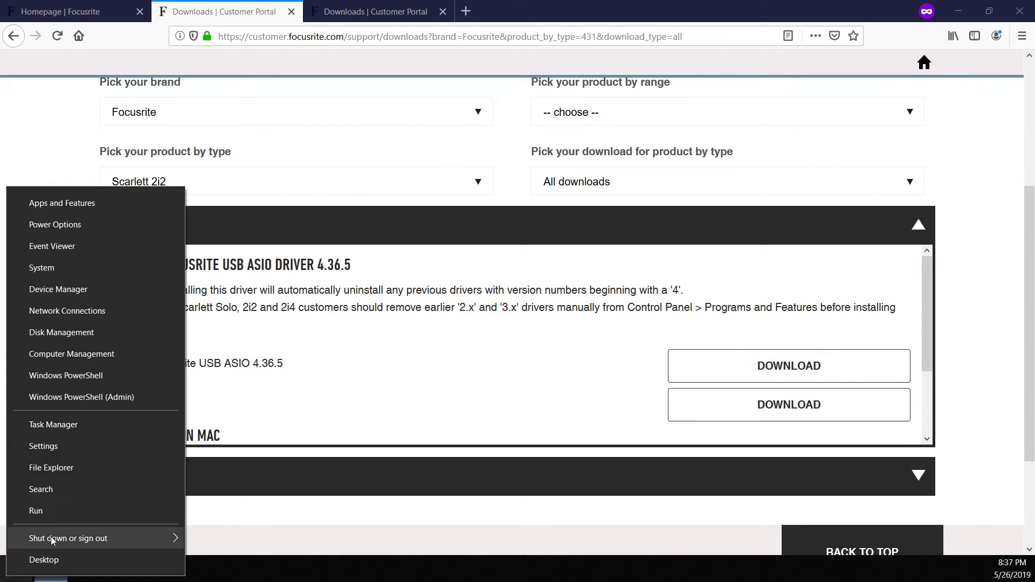
click(53, 450)
click(157, 173)
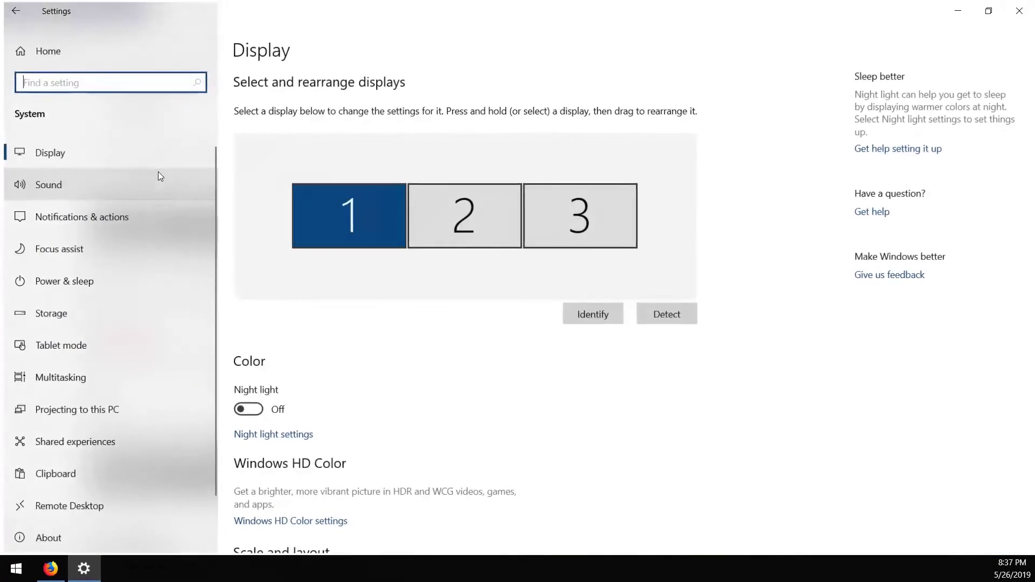
click(47, 189)
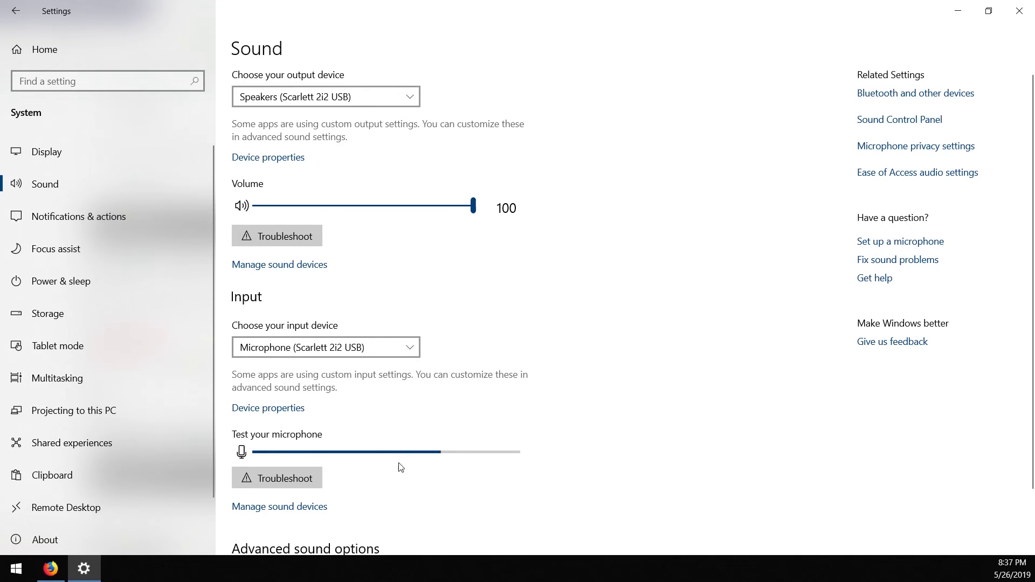
scroll(546, 418, down, 3)
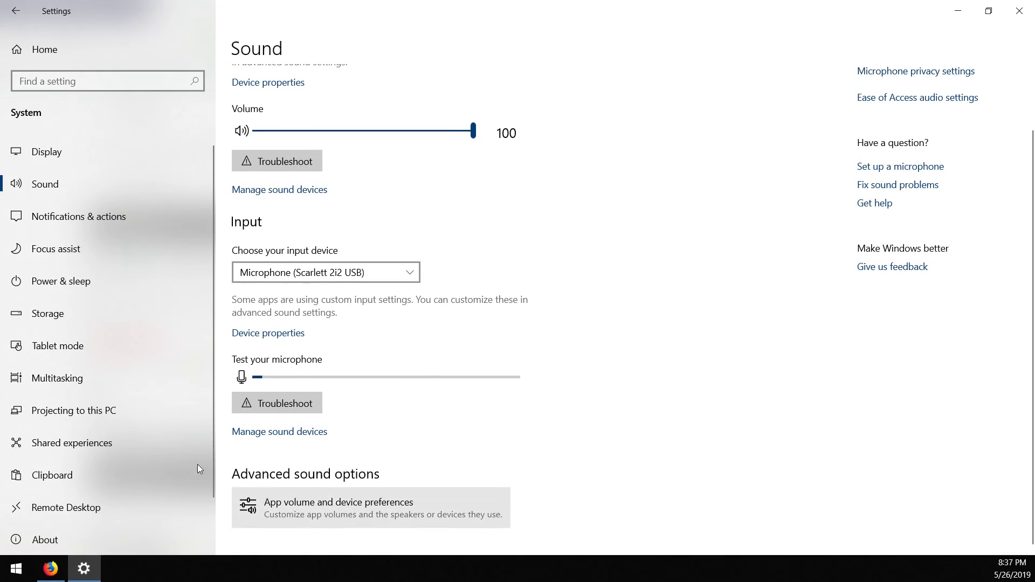
click(281, 518)
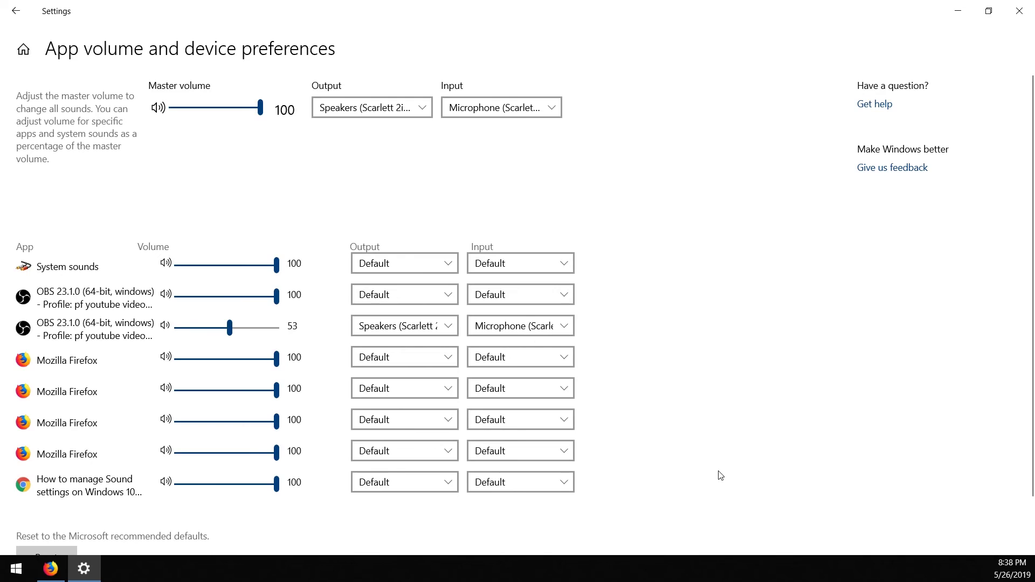
scroll(788, 229, down, 1)
scroll(788, 228, up, 1)
click(445, 270)
click(539, 262)
click(453, 264)
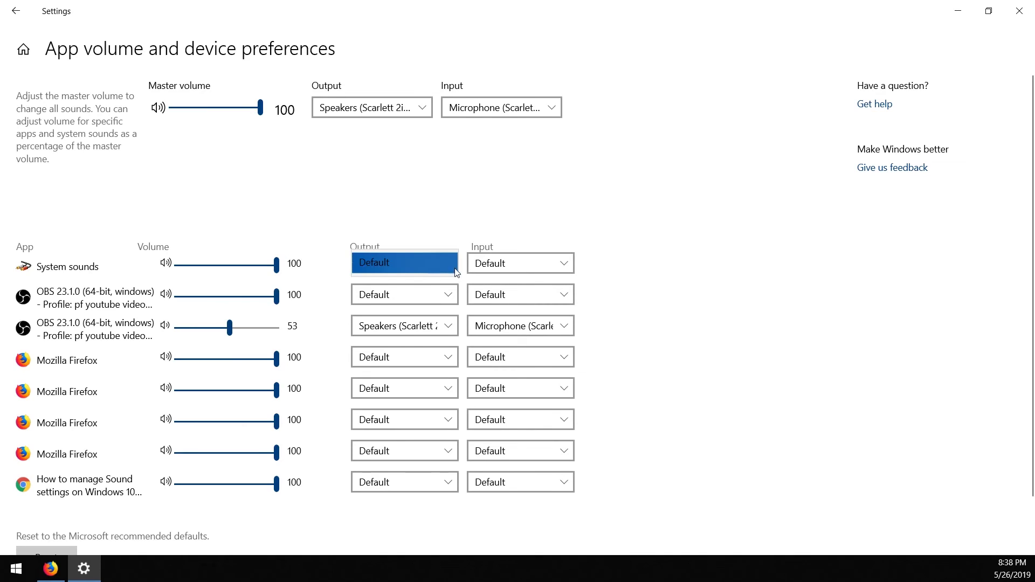
click(560, 264)
click(564, 266)
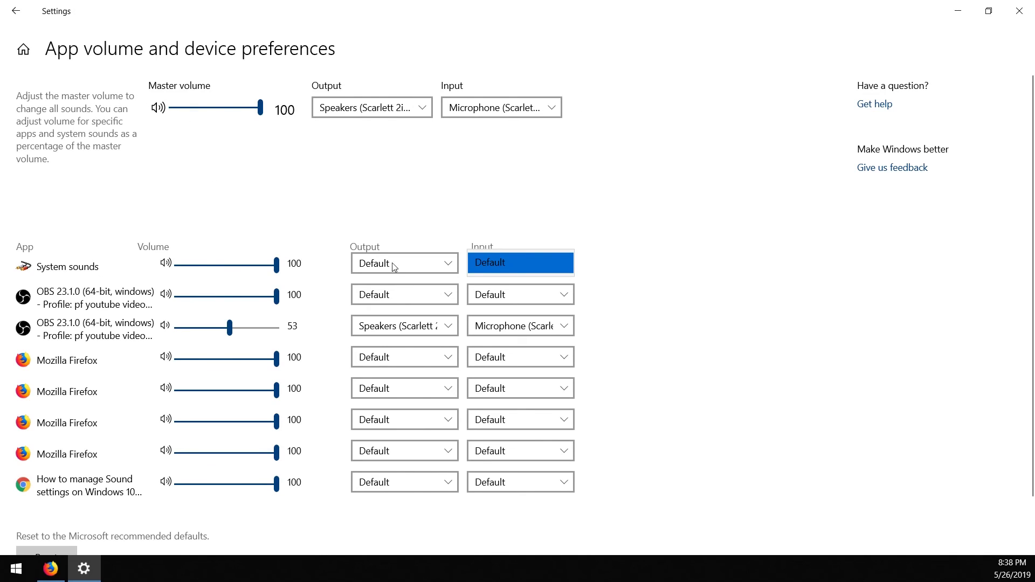
click(446, 297)
click(448, 298)
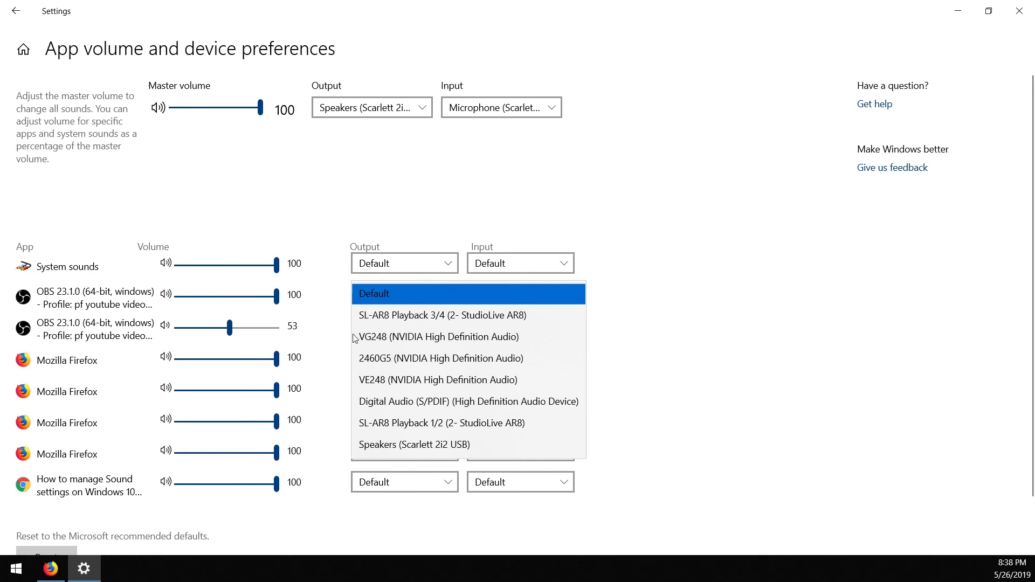
click(663, 390)
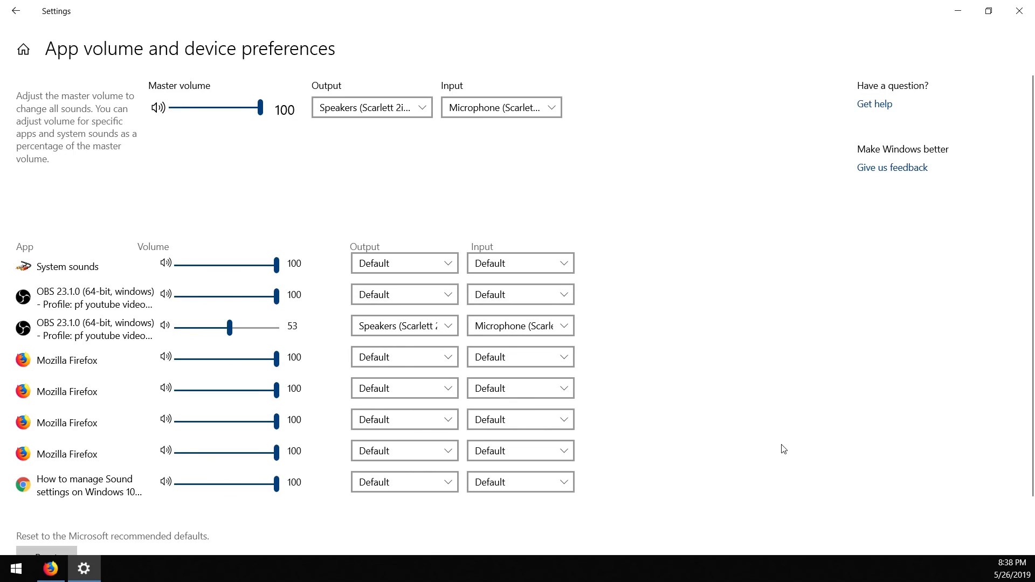